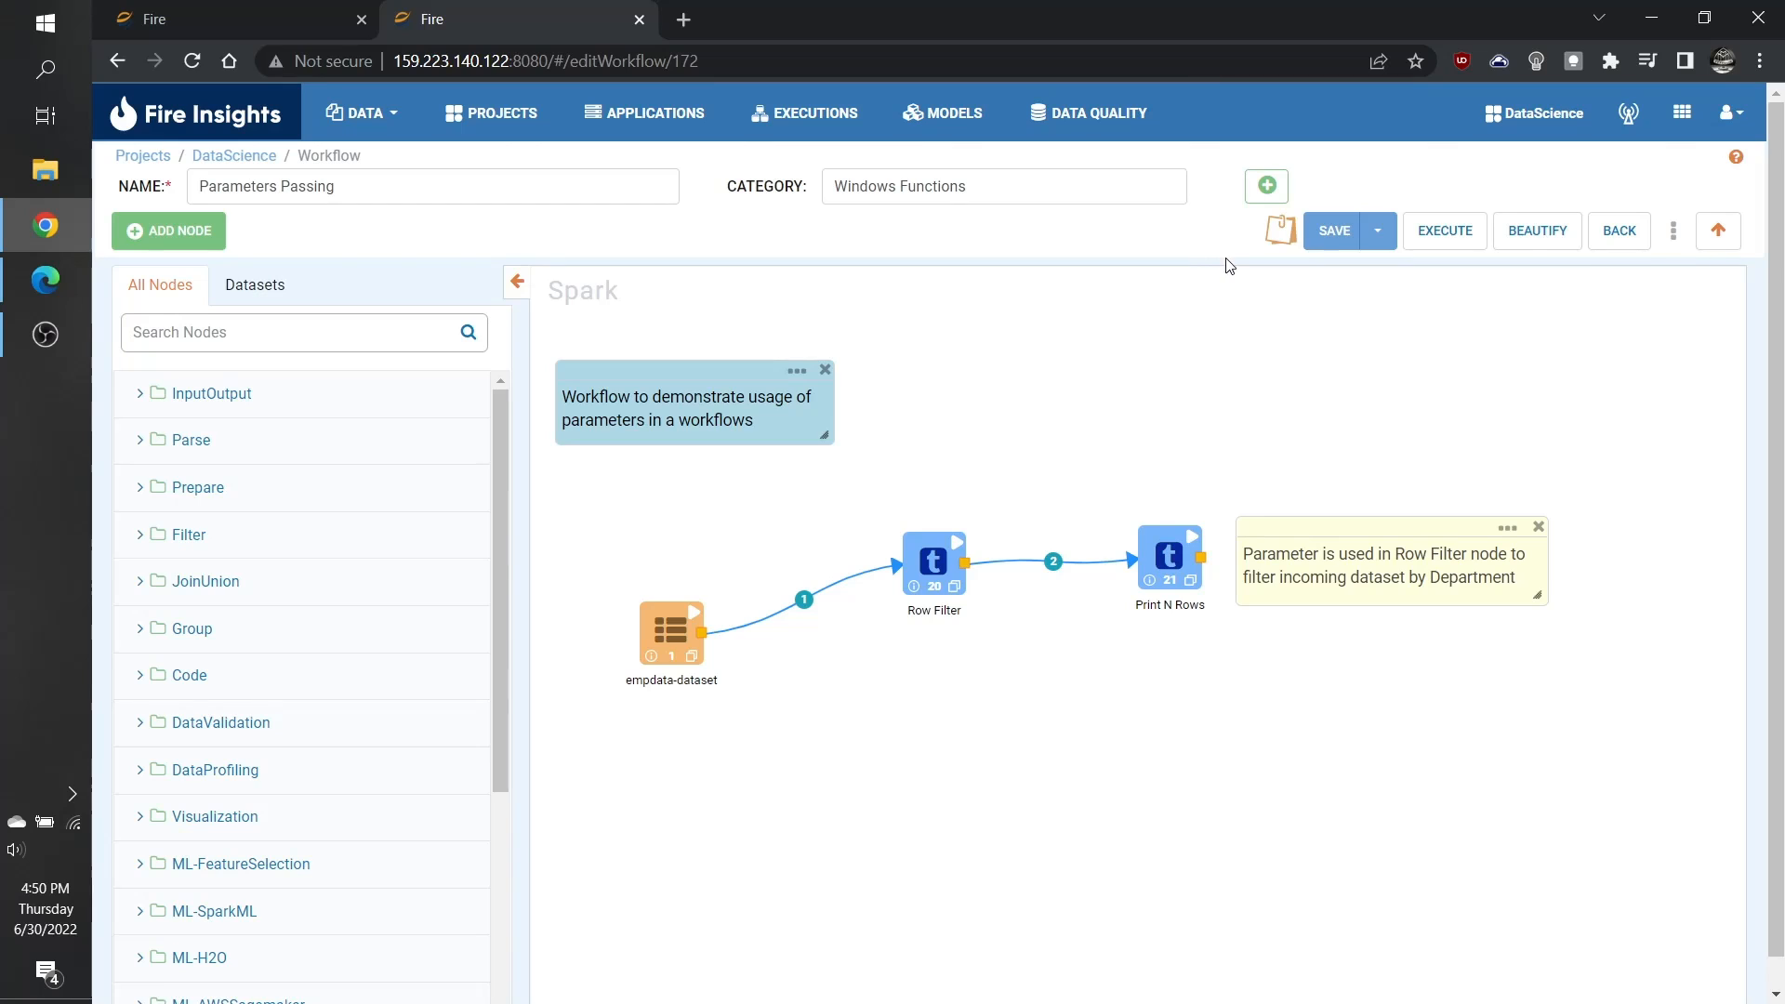
Step: Review the workflow's department_name and salary parameters with their default values and save the parameter settings
click(1279, 198)
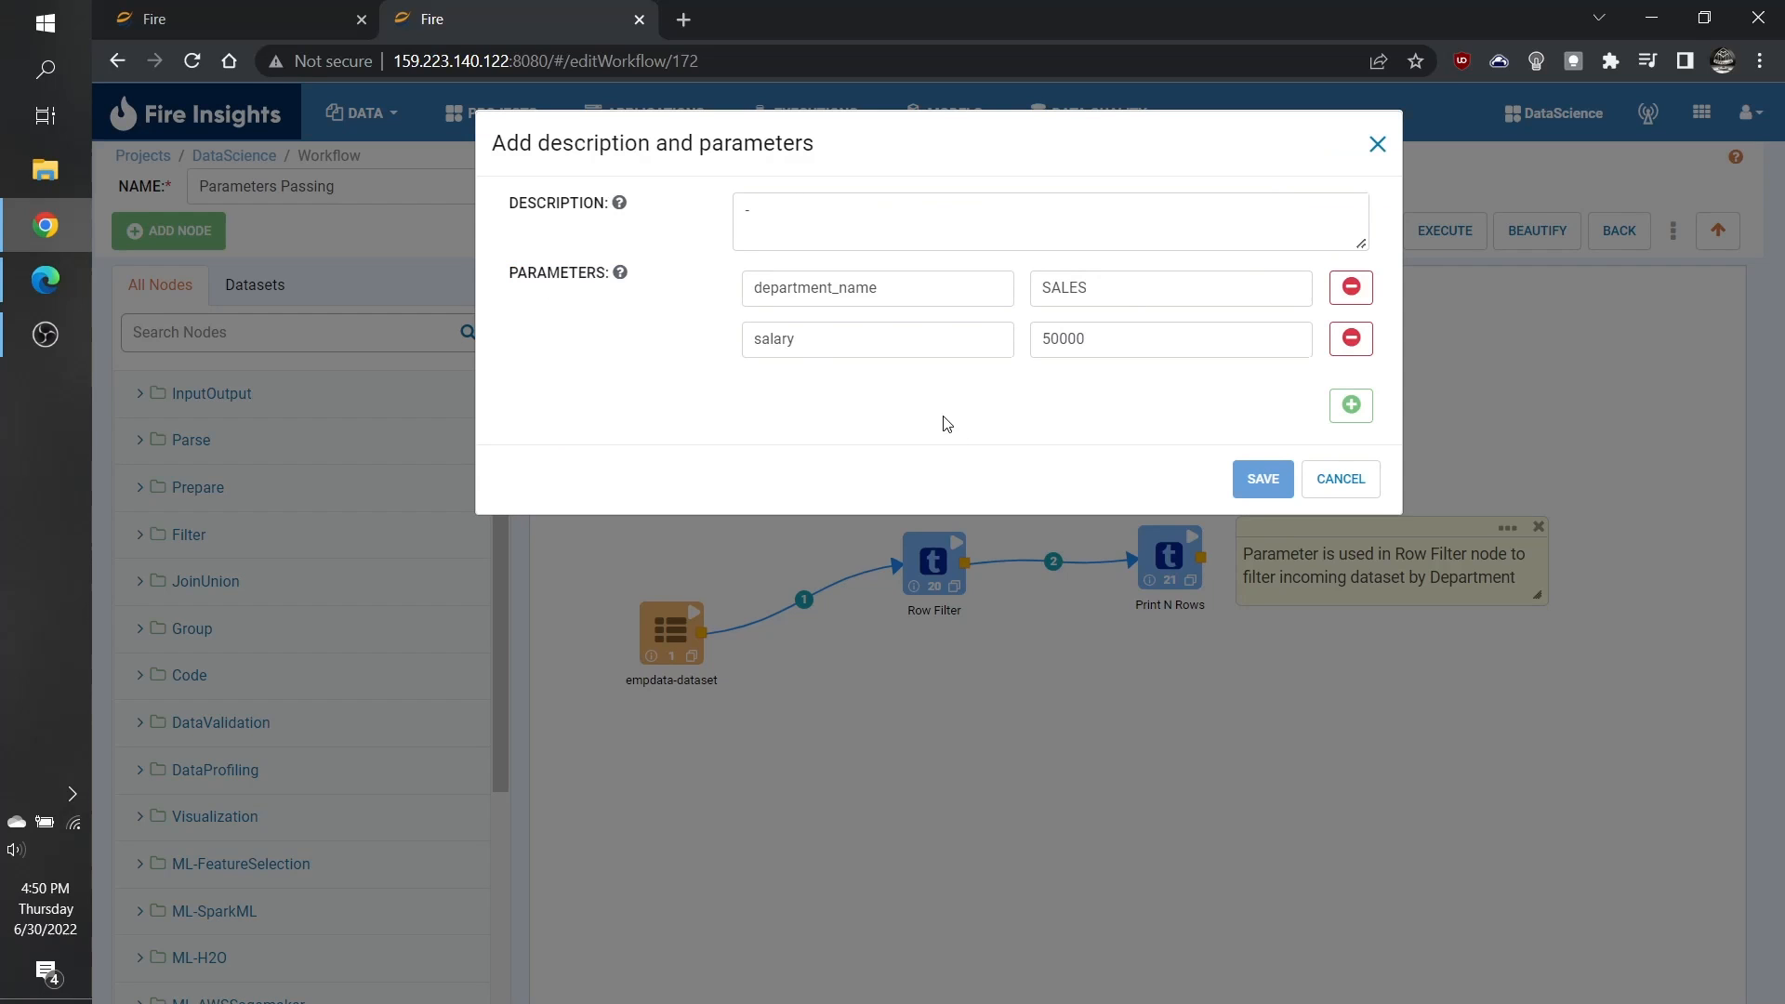
click(950, 232)
click(942, 277)
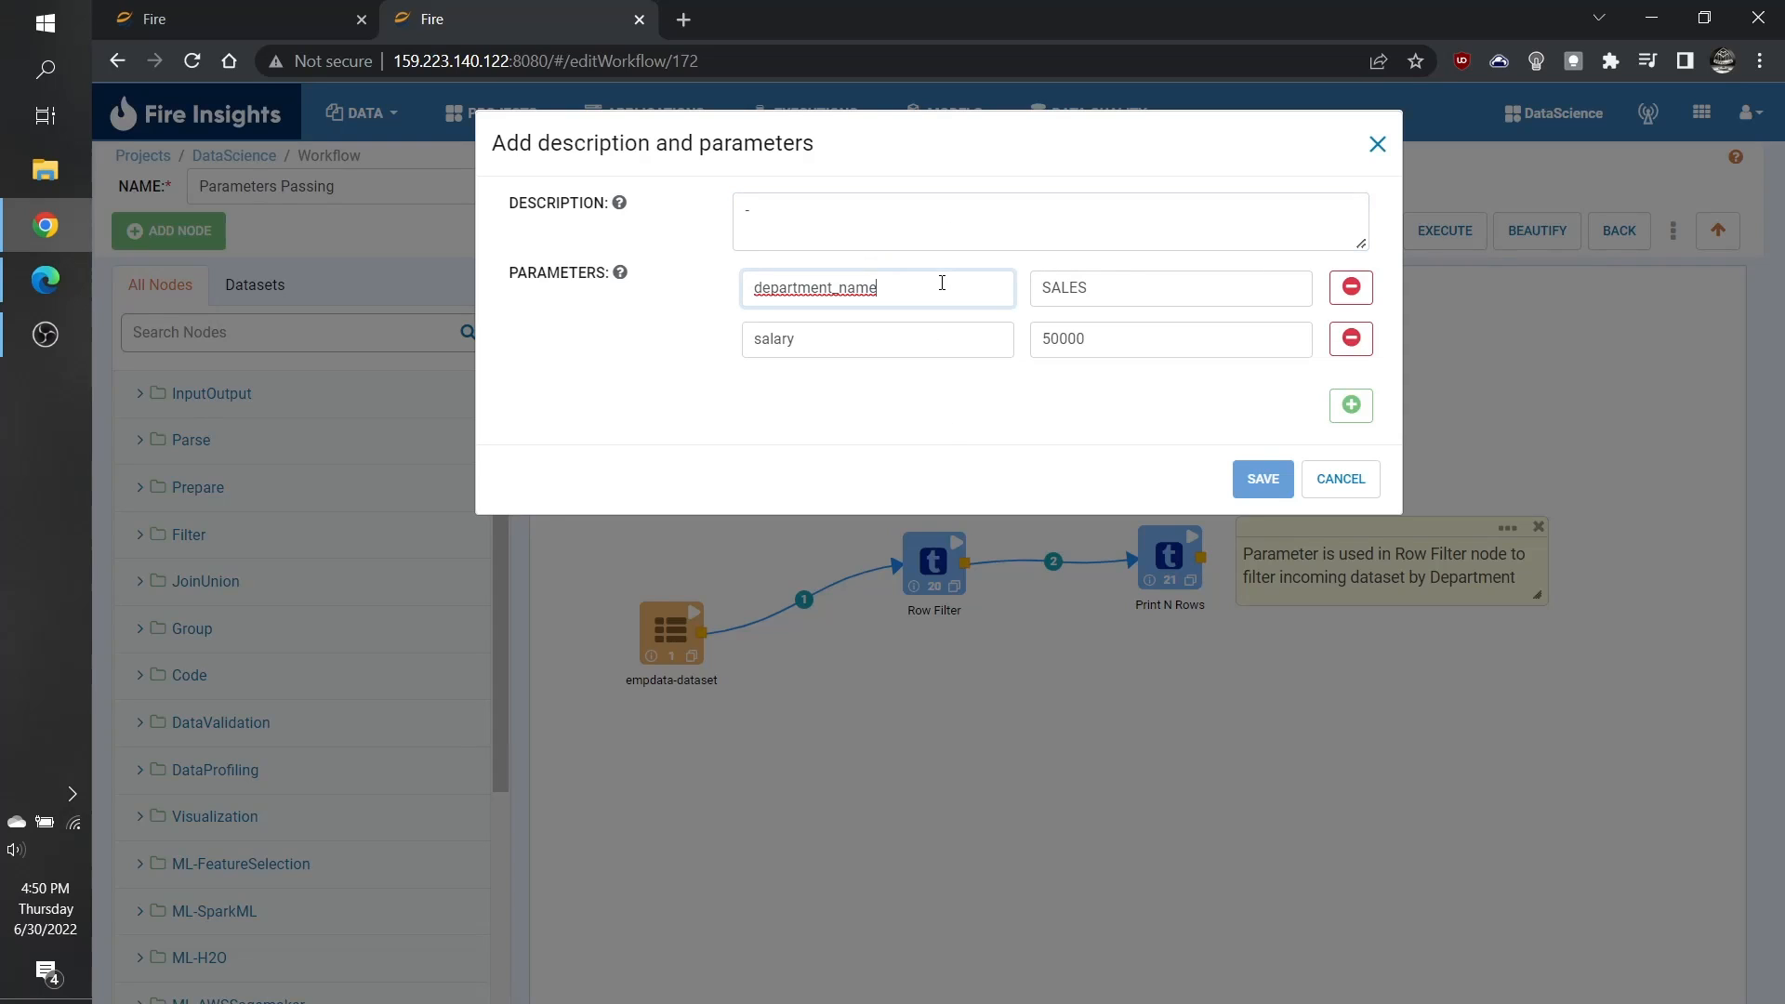
click(1351, 405)
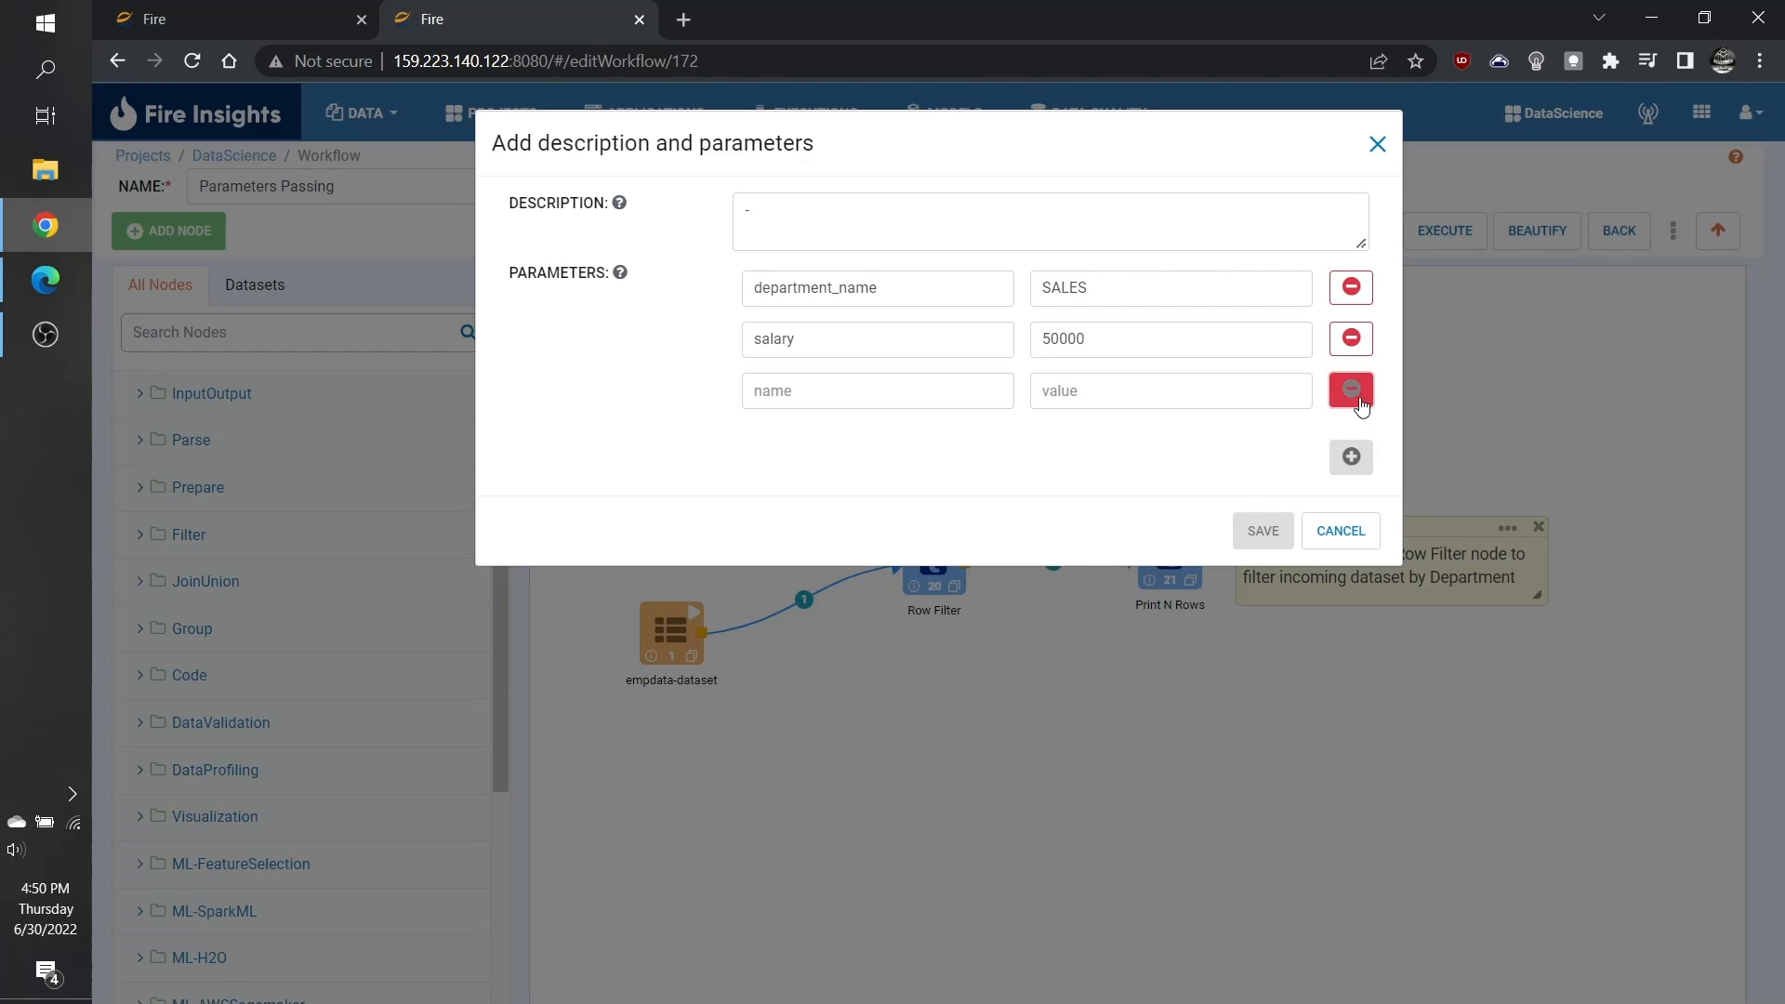
click(1353, 390)
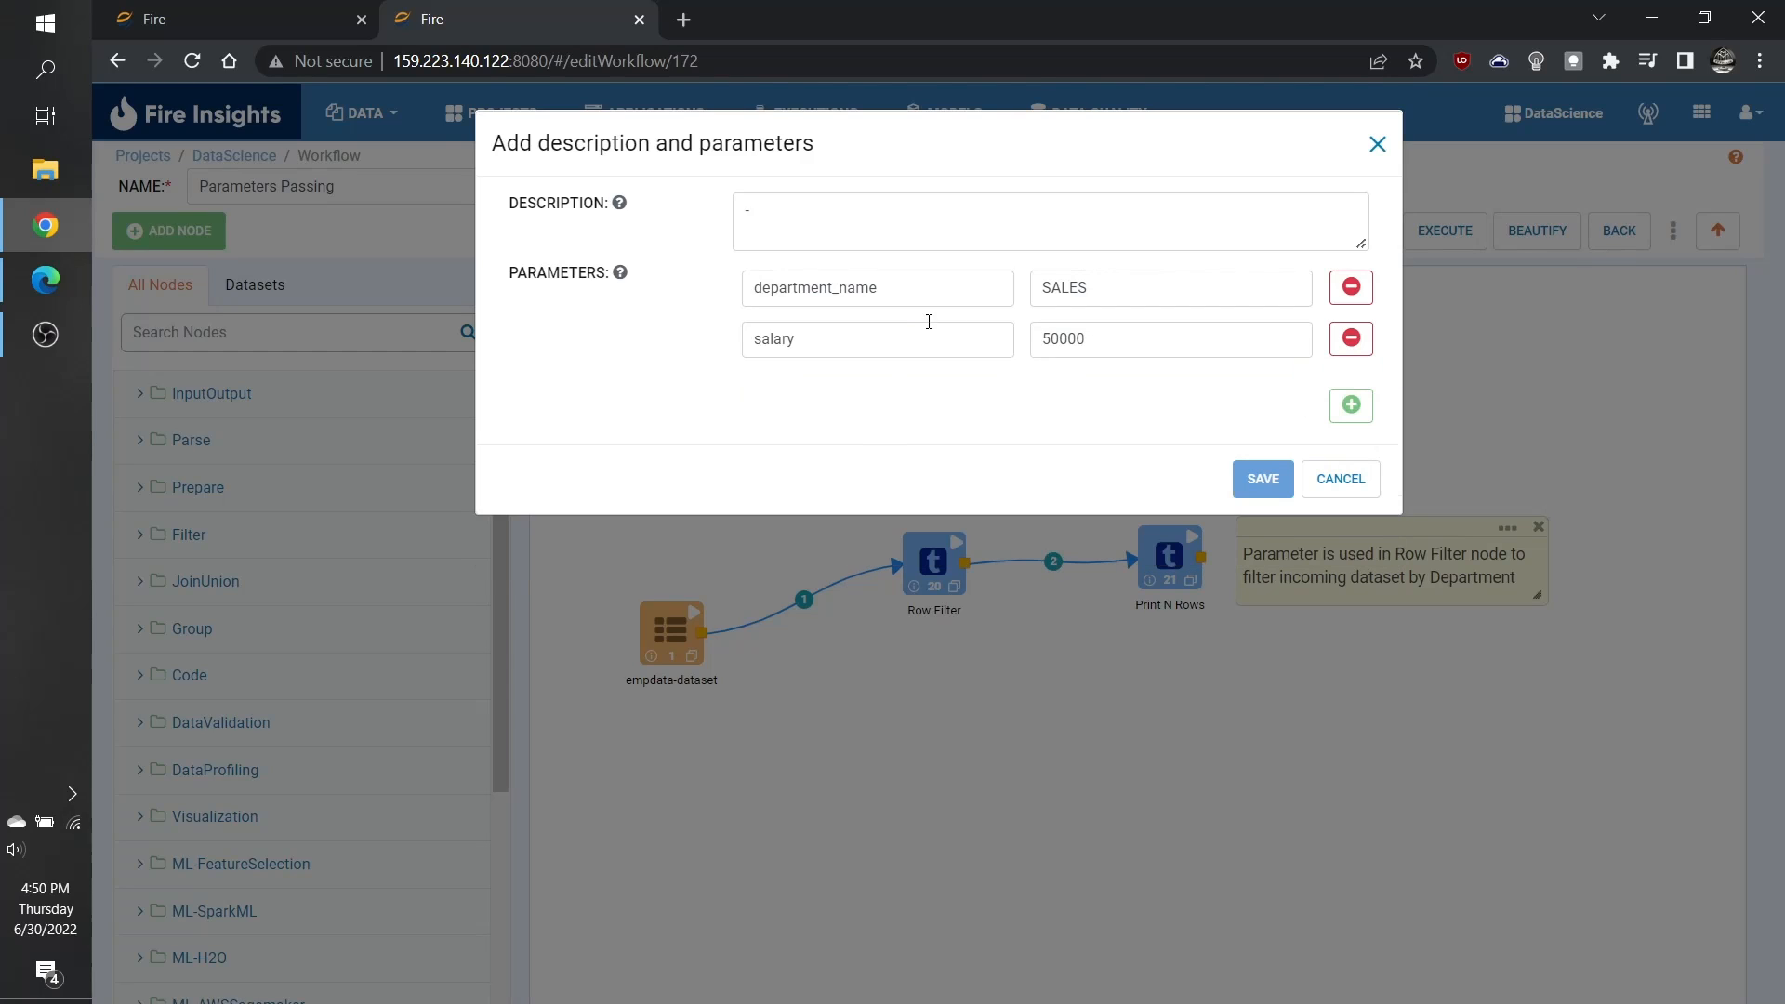
click(902, 289)
click(1124, 291)
click(924, 294)
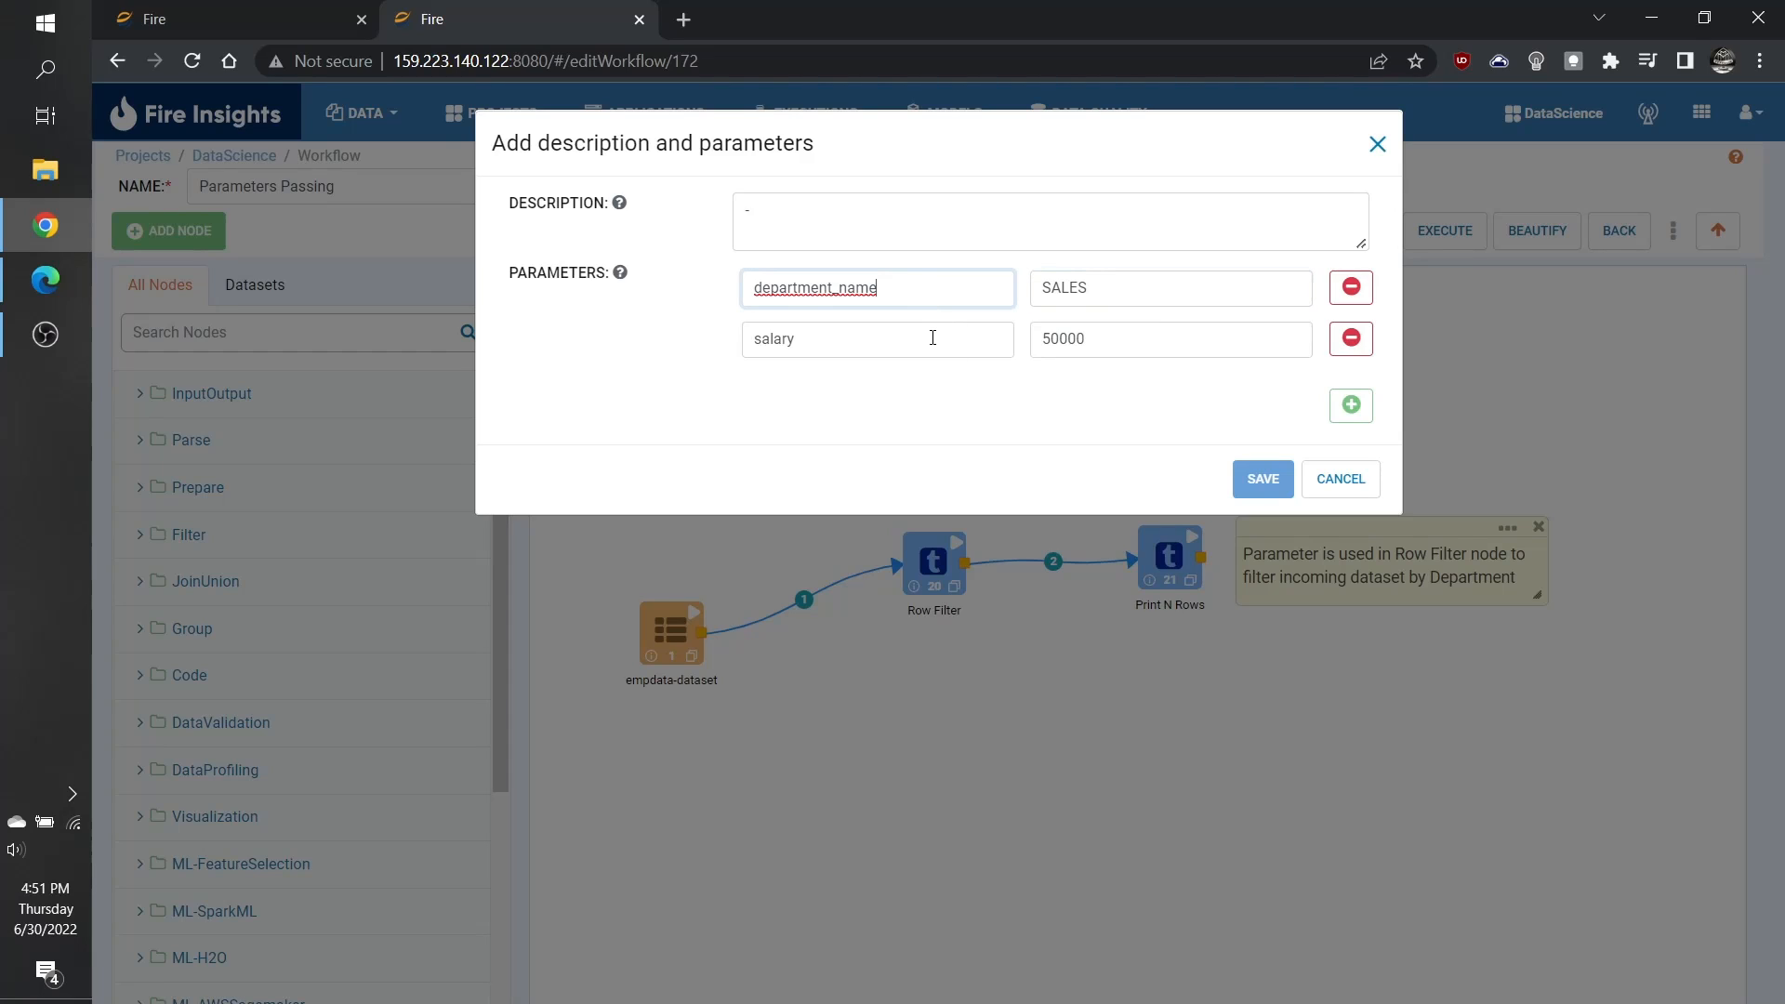
click(934, 337)
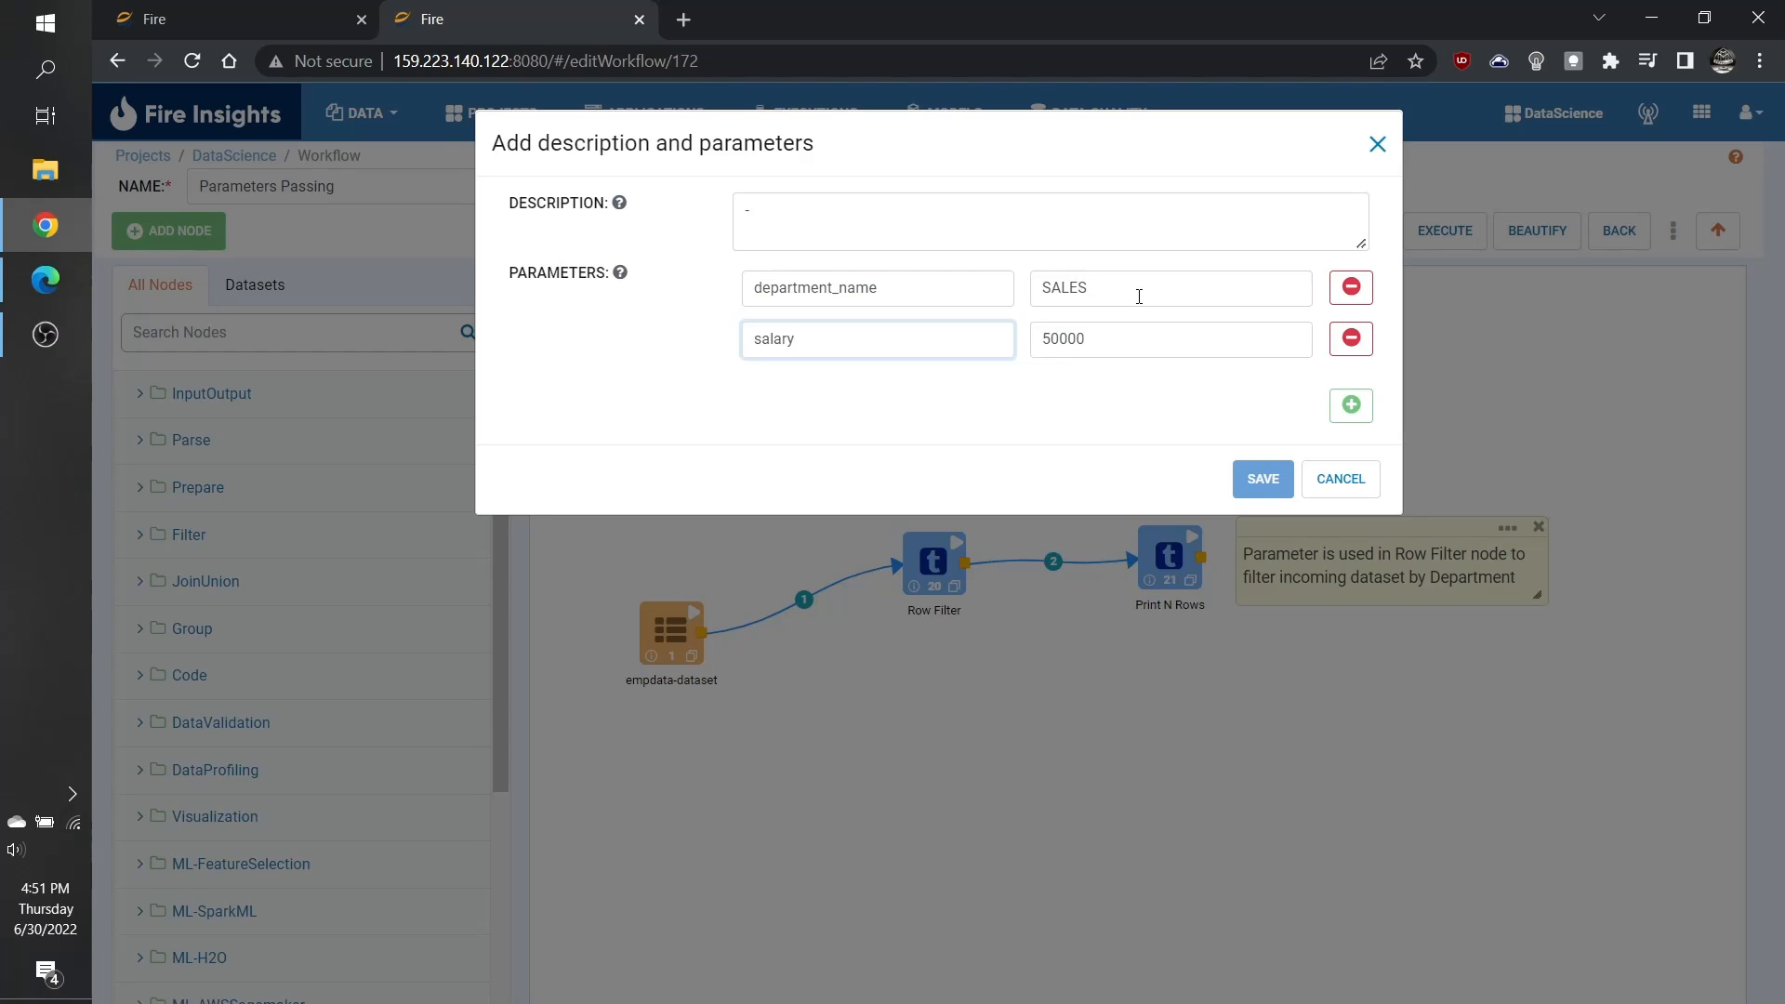
click(1145, 339)
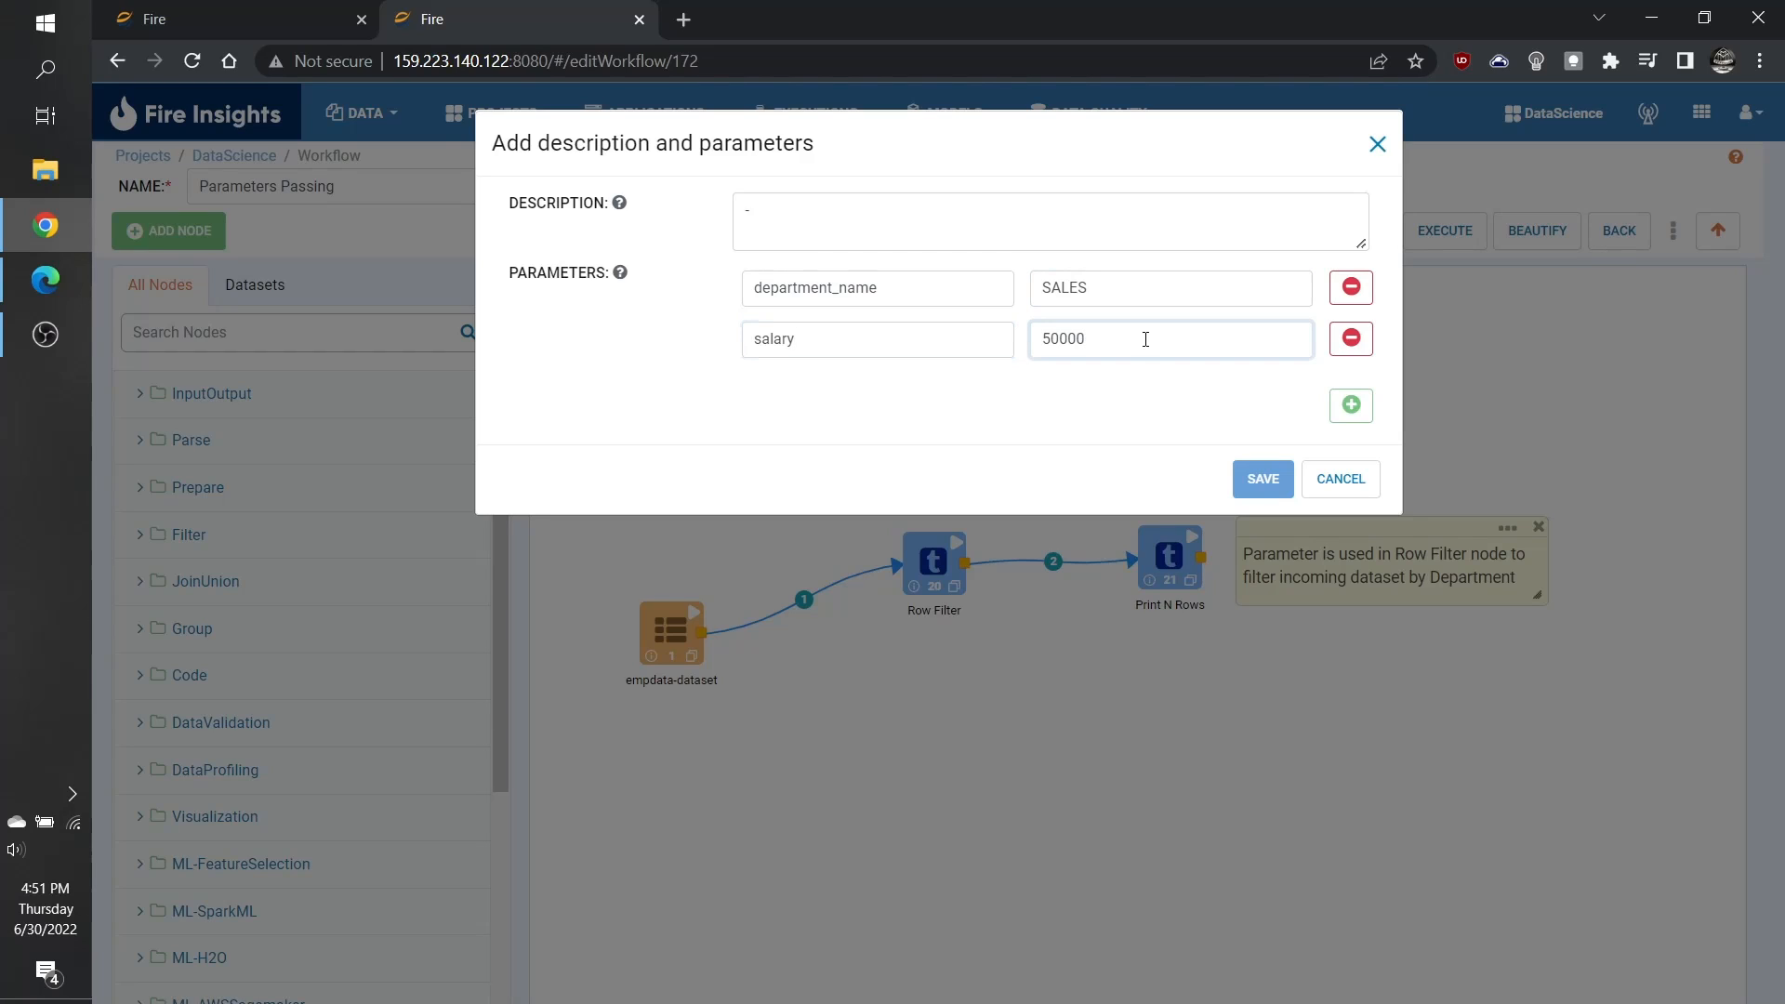
click(1247, 474)
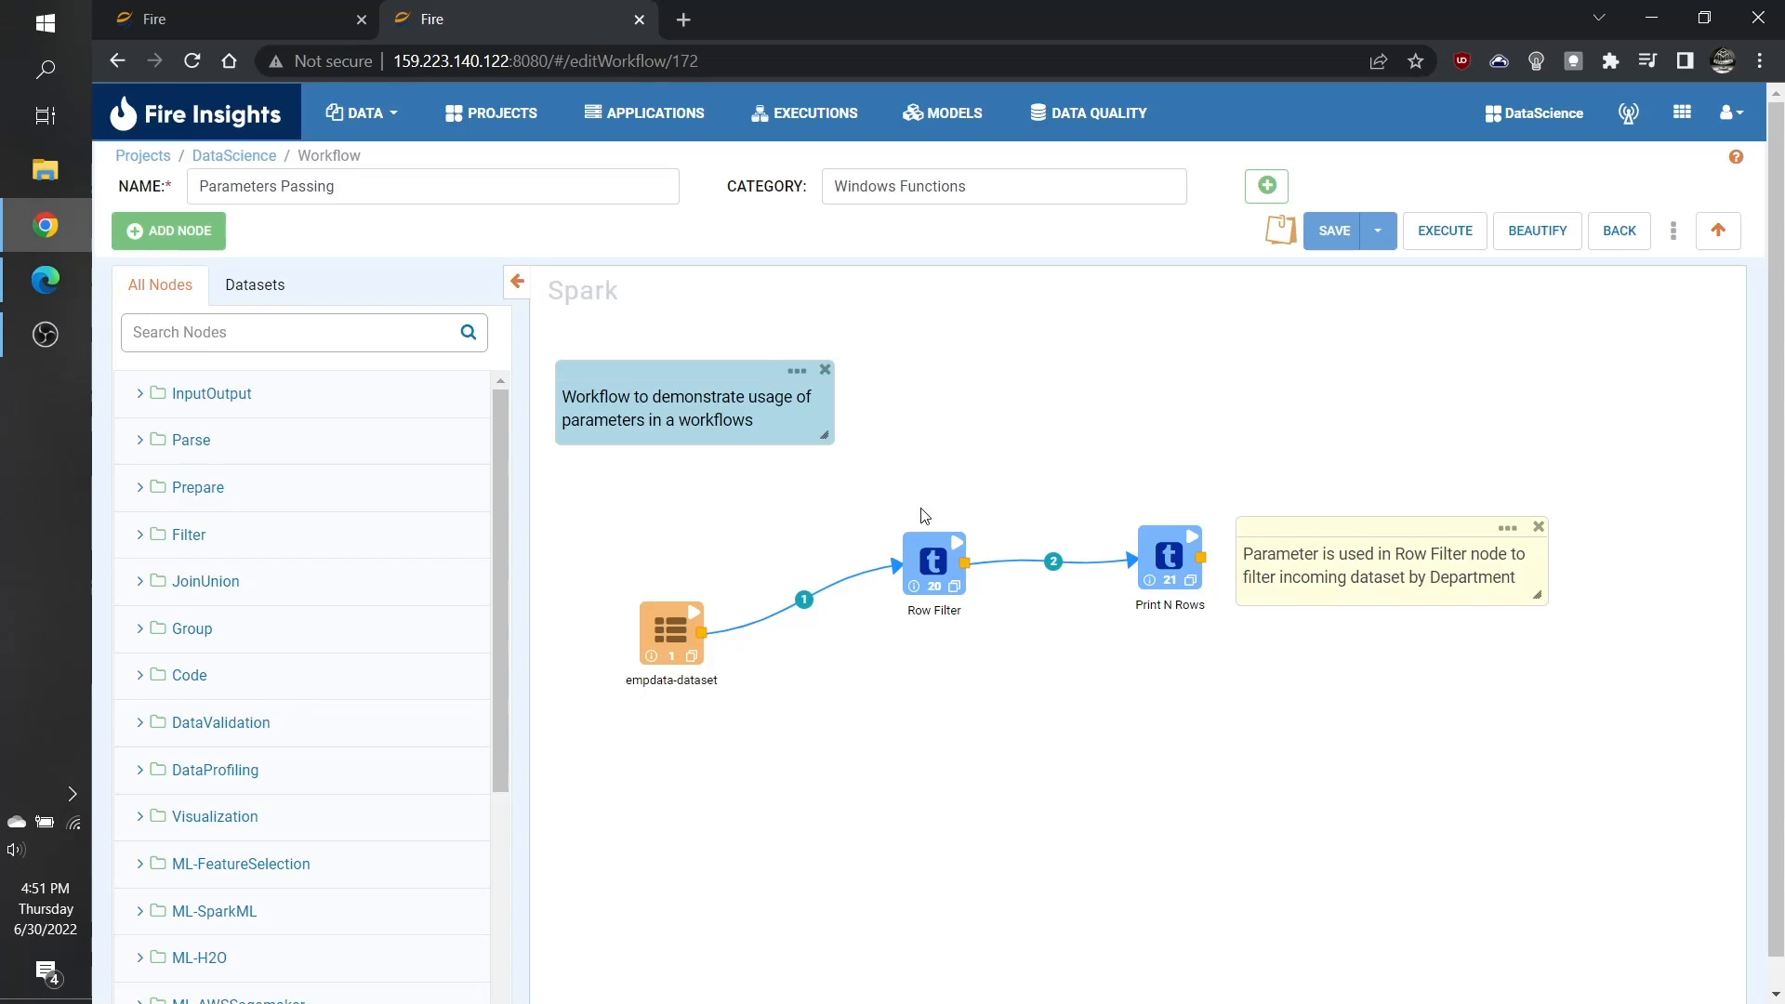
Step: Check the conditional expression of the Row Filter node, accept it, and save the workflow
double_click(928, 556)
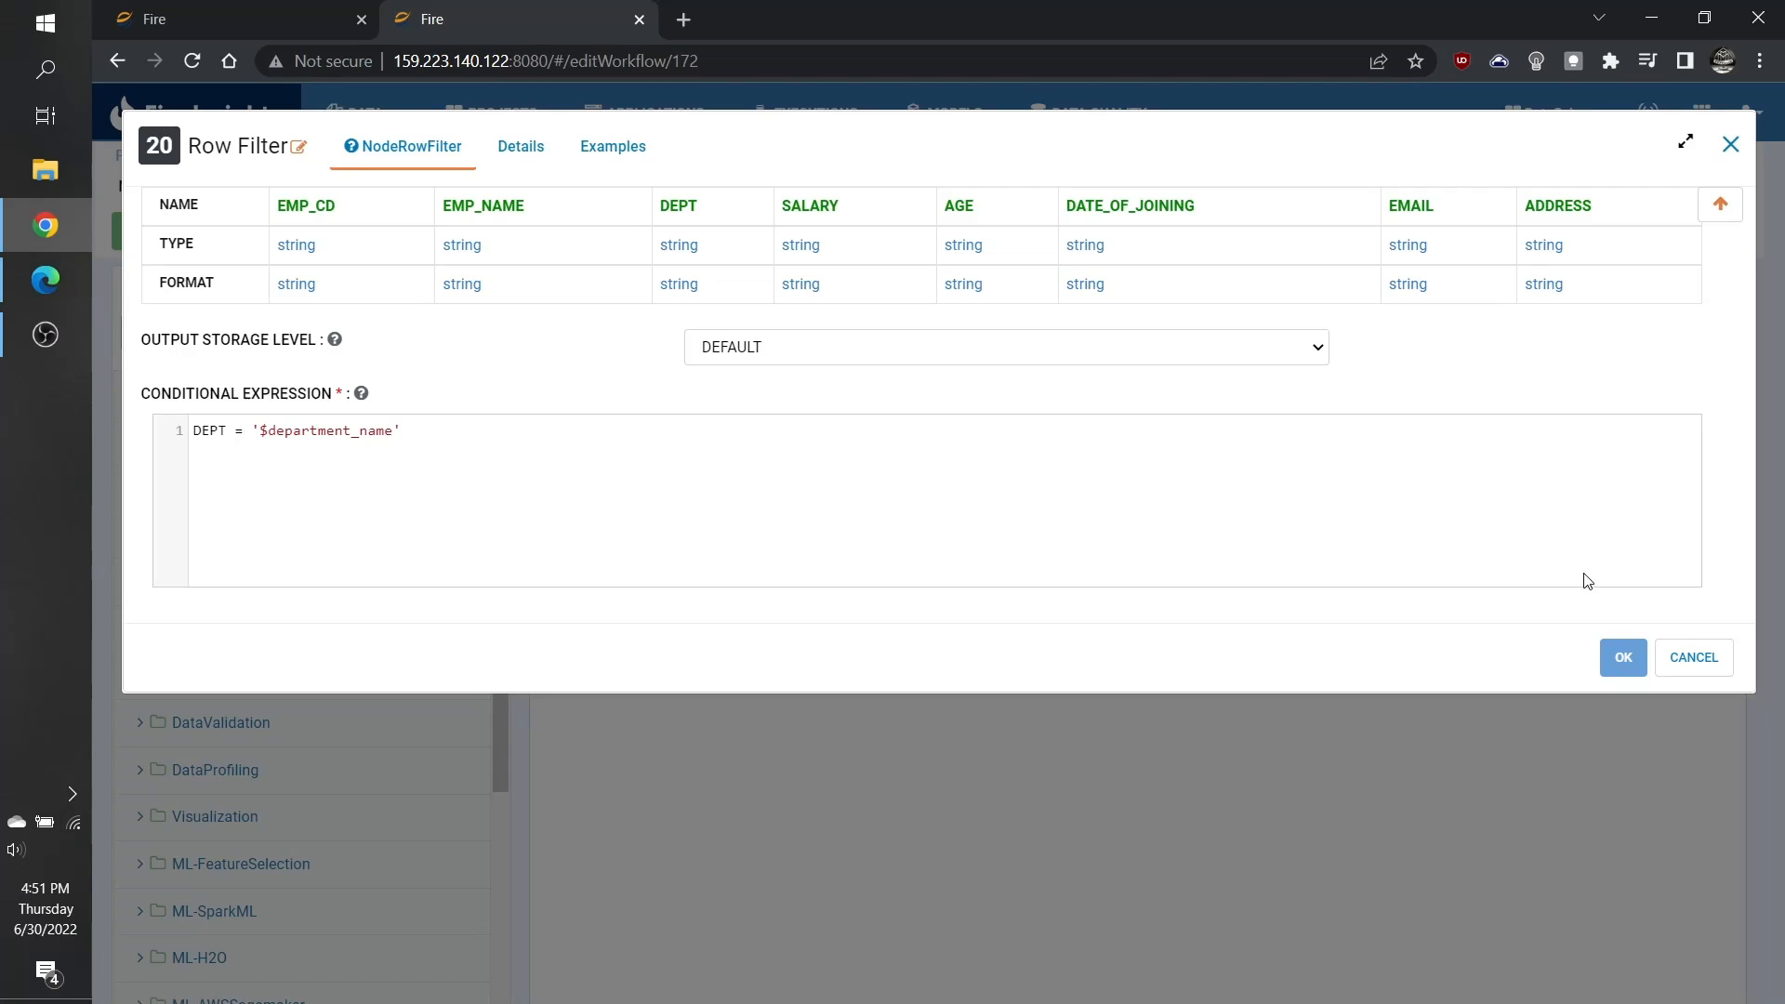
click(1617, 655)
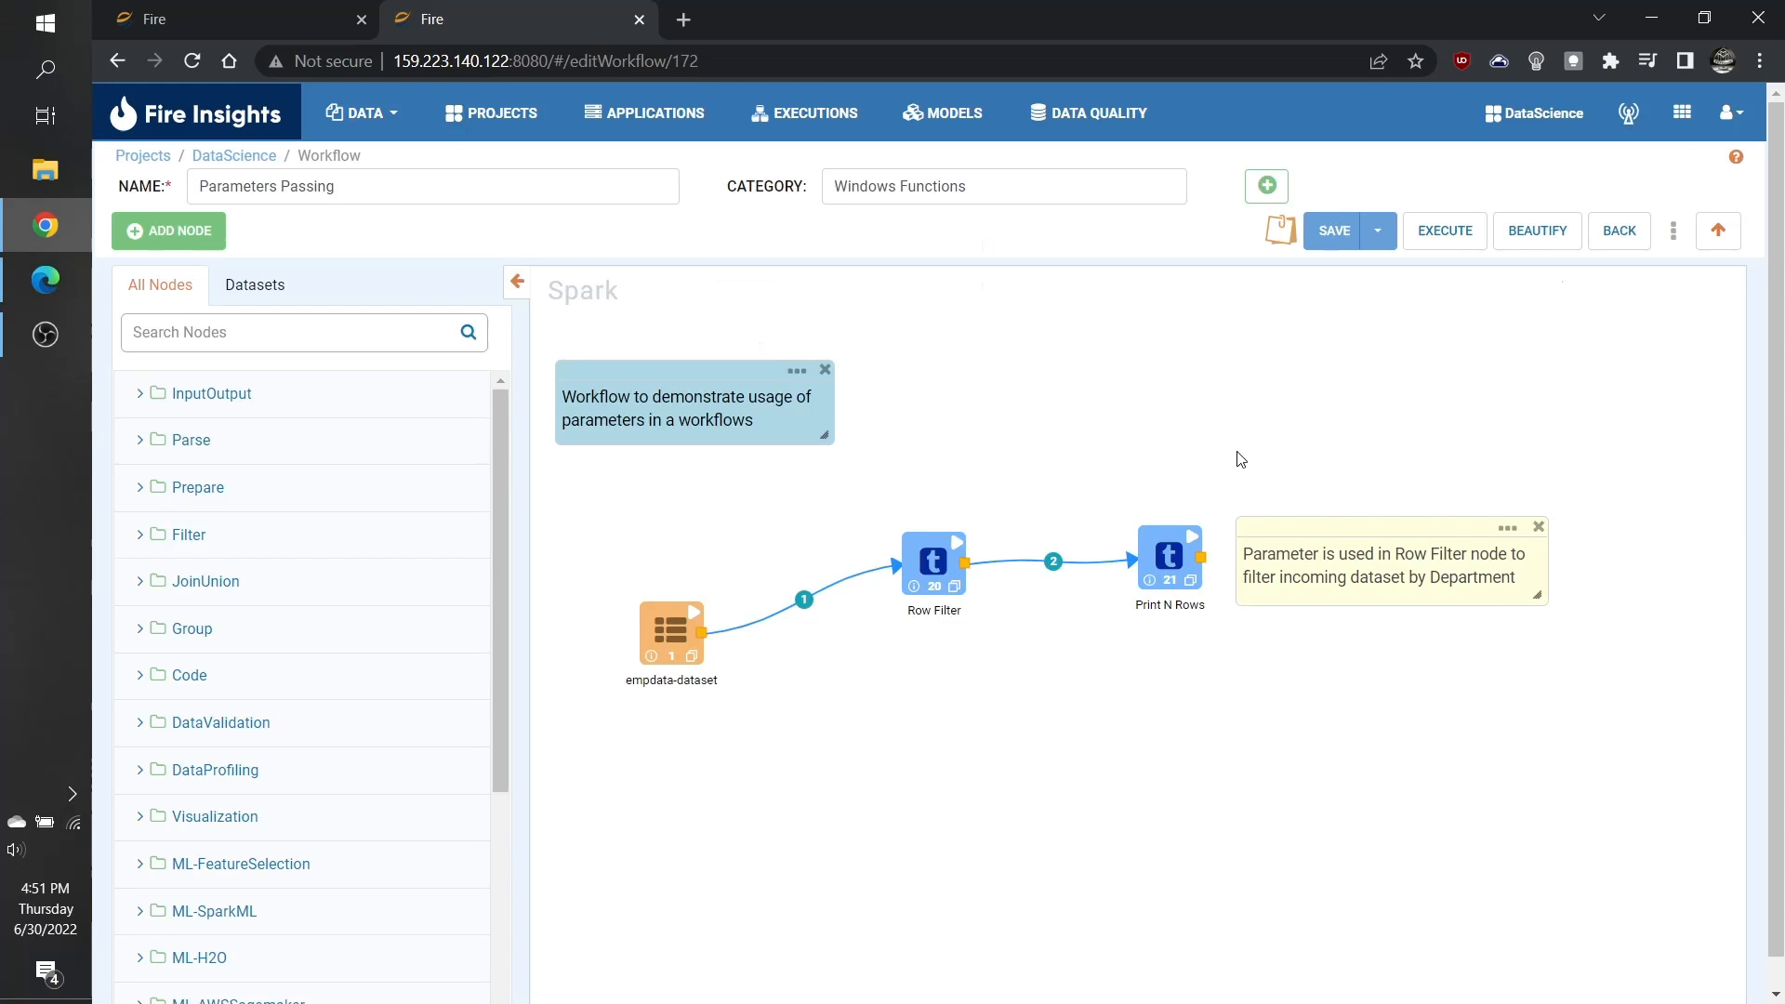
click(1462, 239)
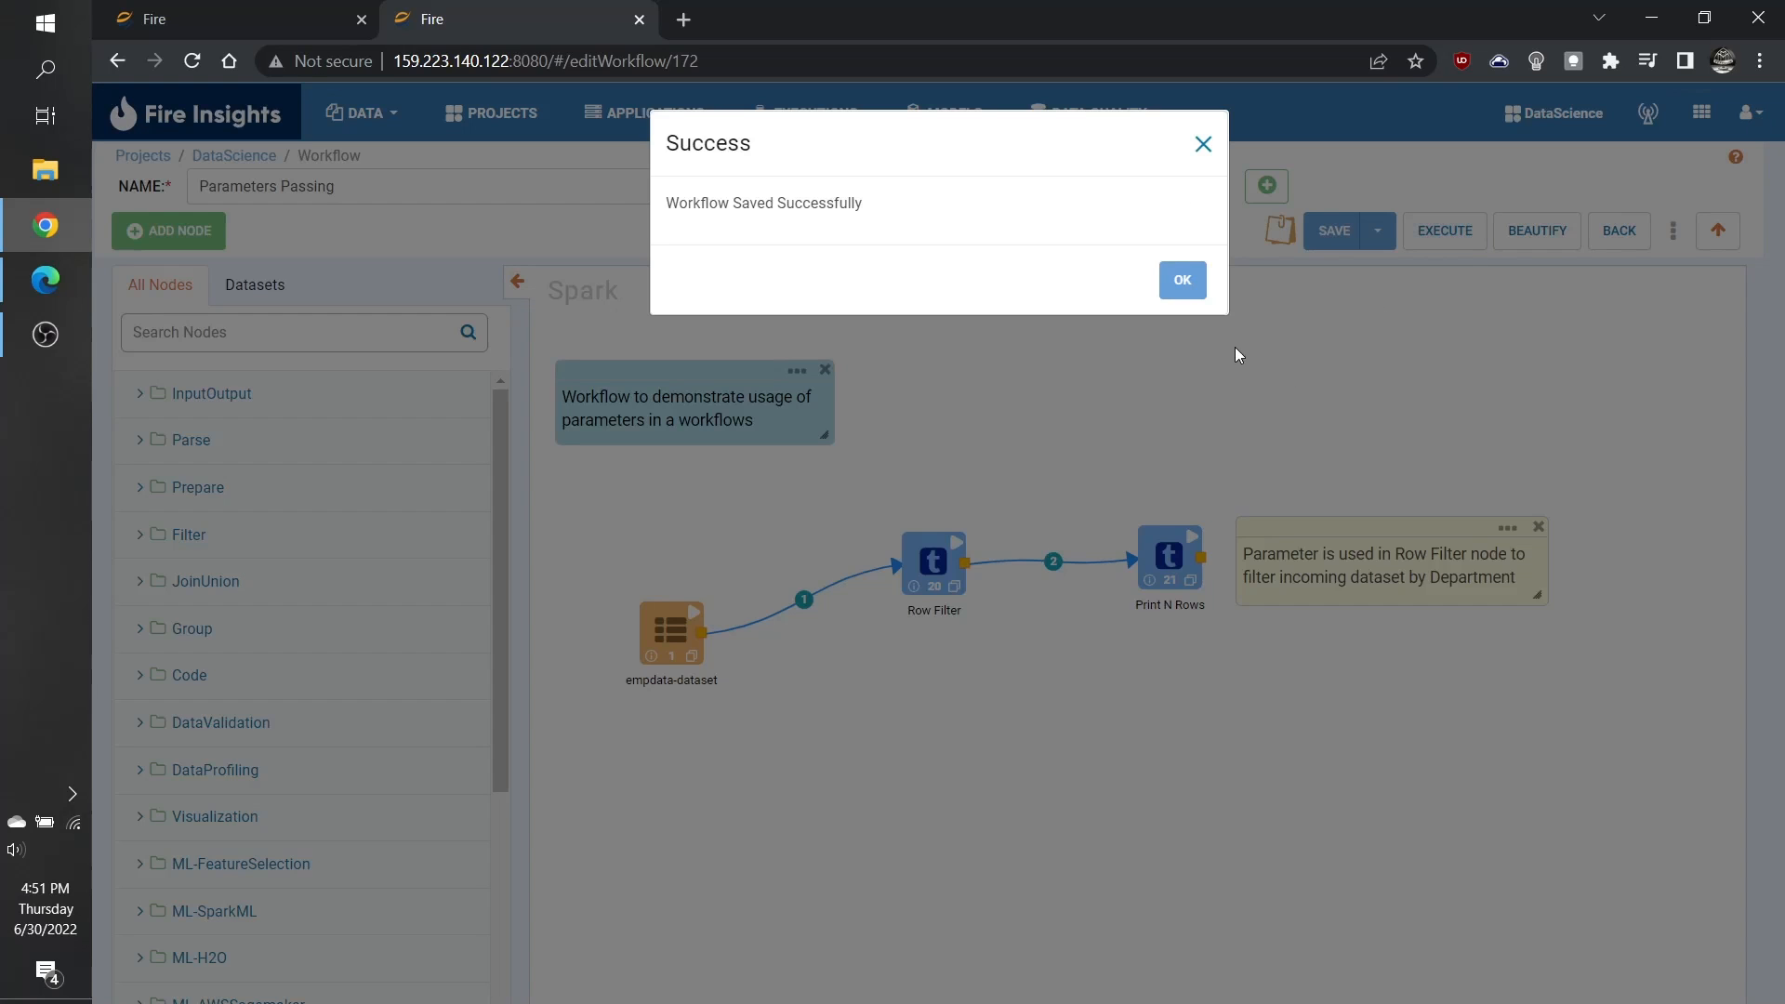
click(1169, 288)
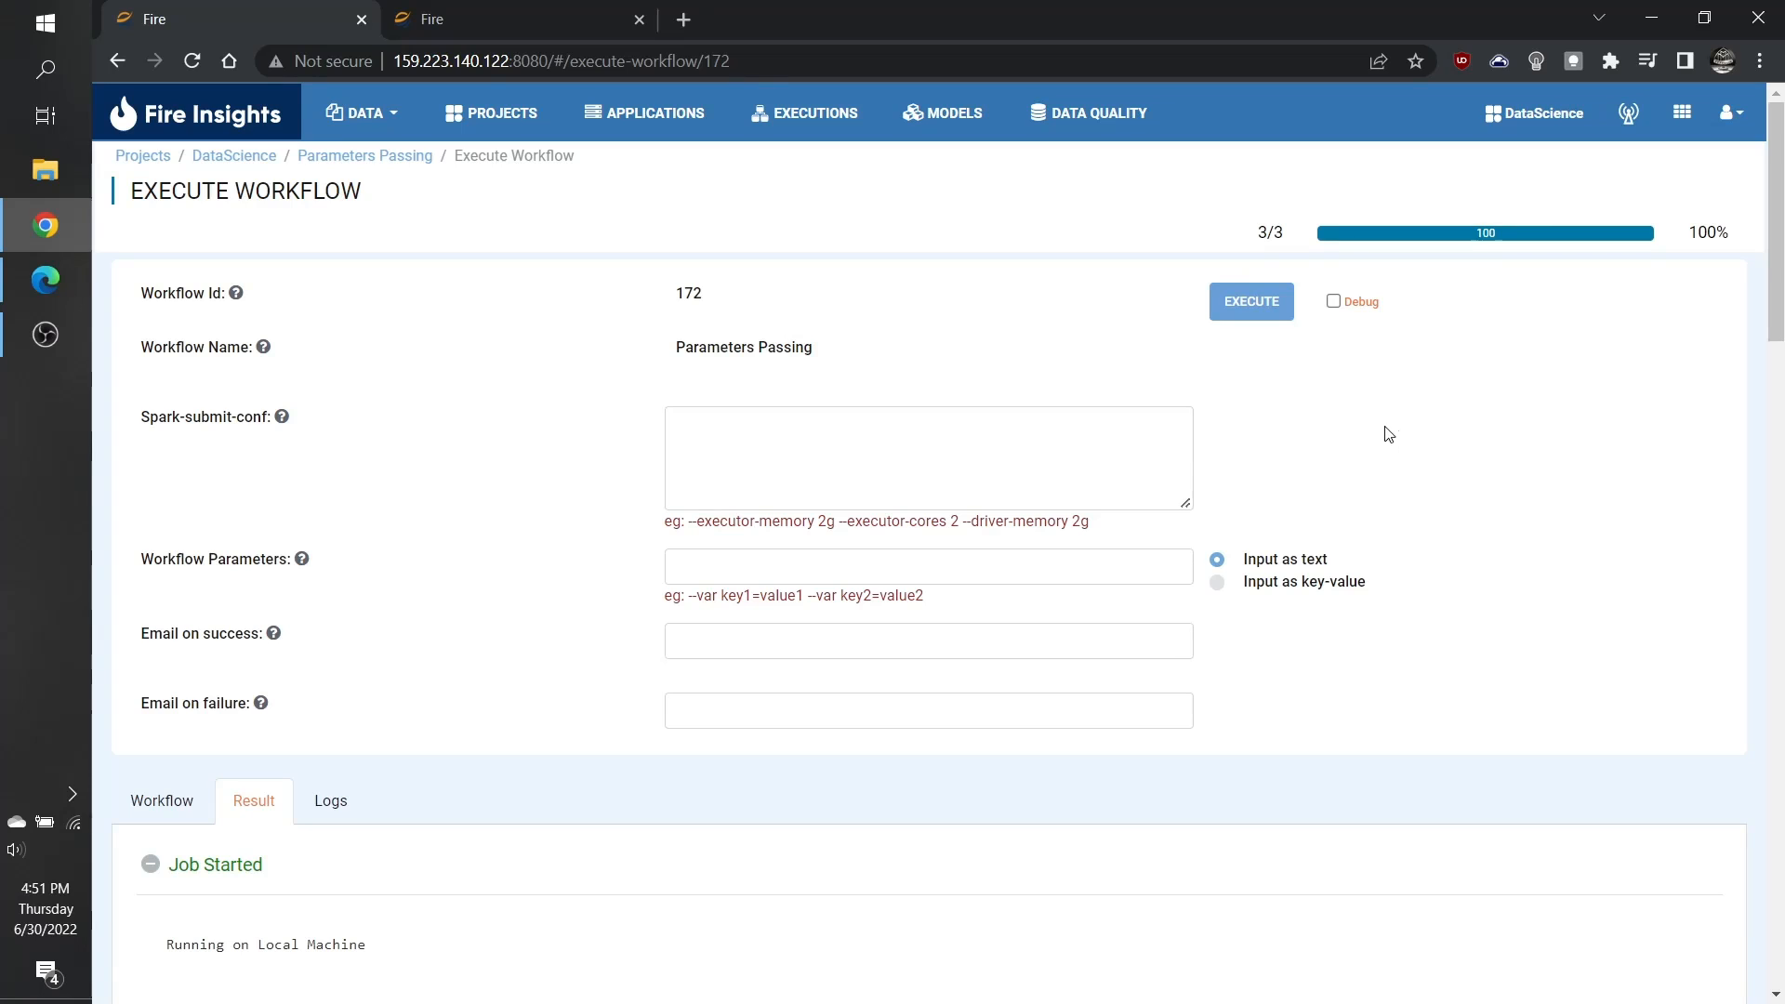
Step: Examine the completed run with no workflow parameters passed, checking the DEPT column of the resulting rows
click(997, 567)
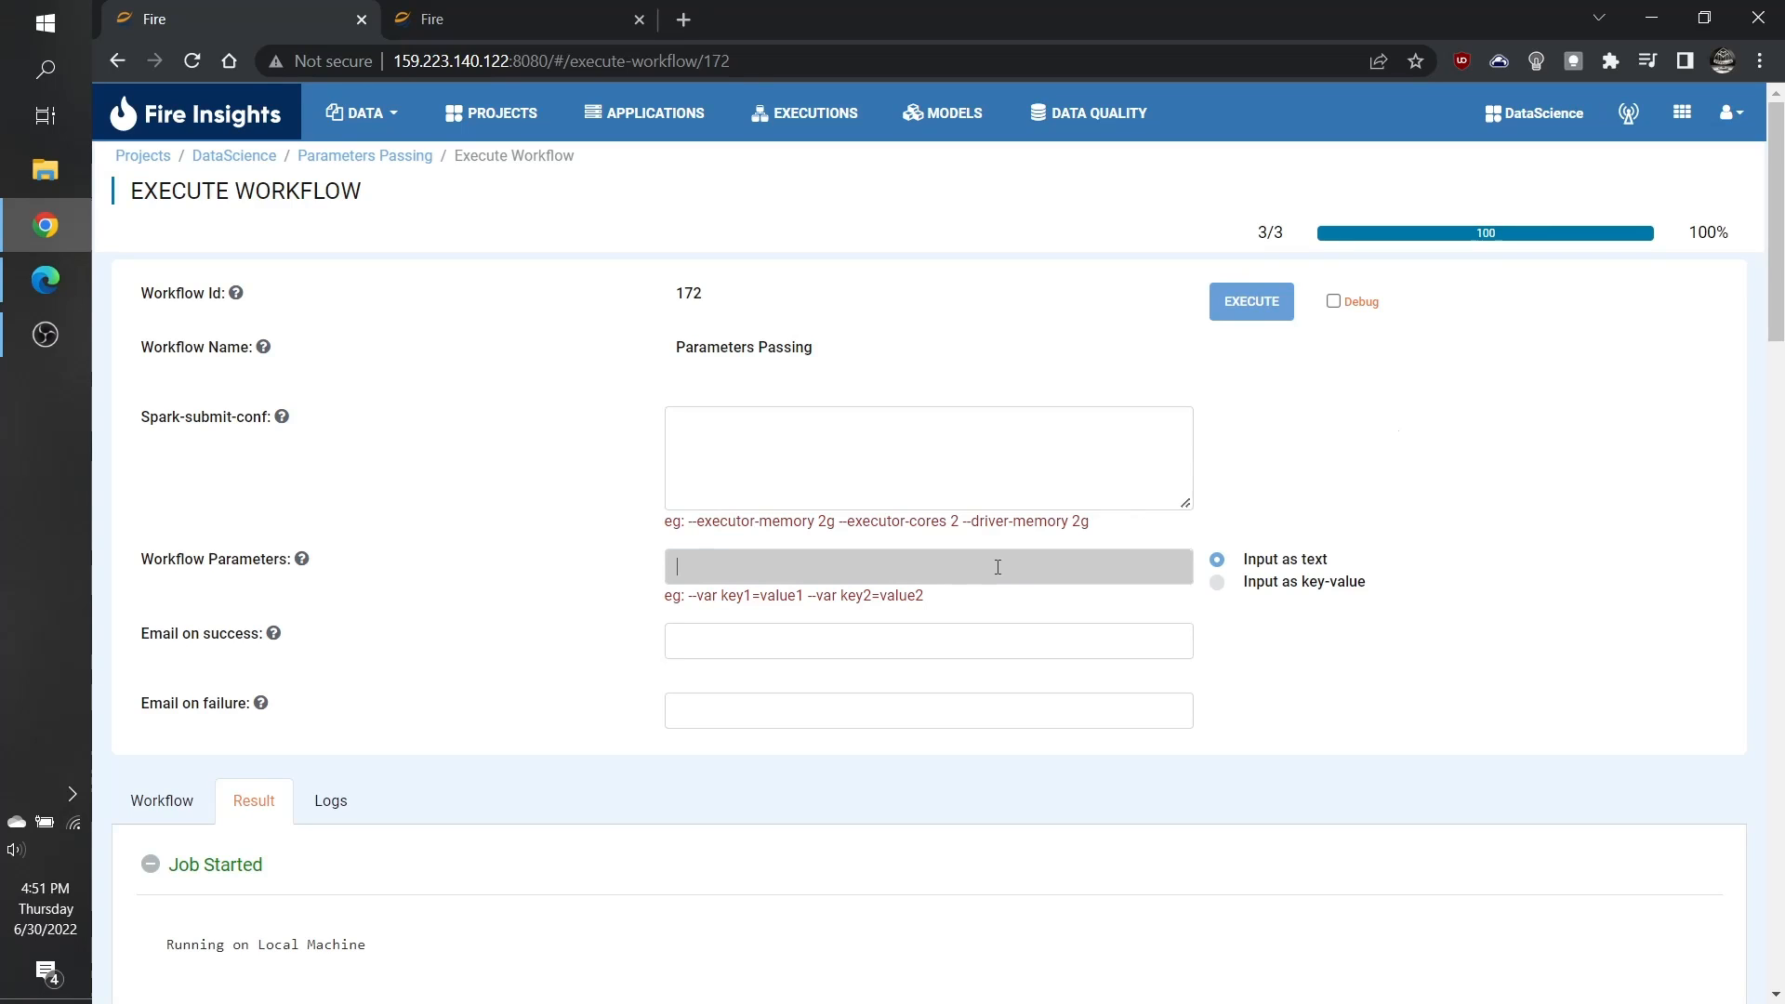
click(1423, 446)
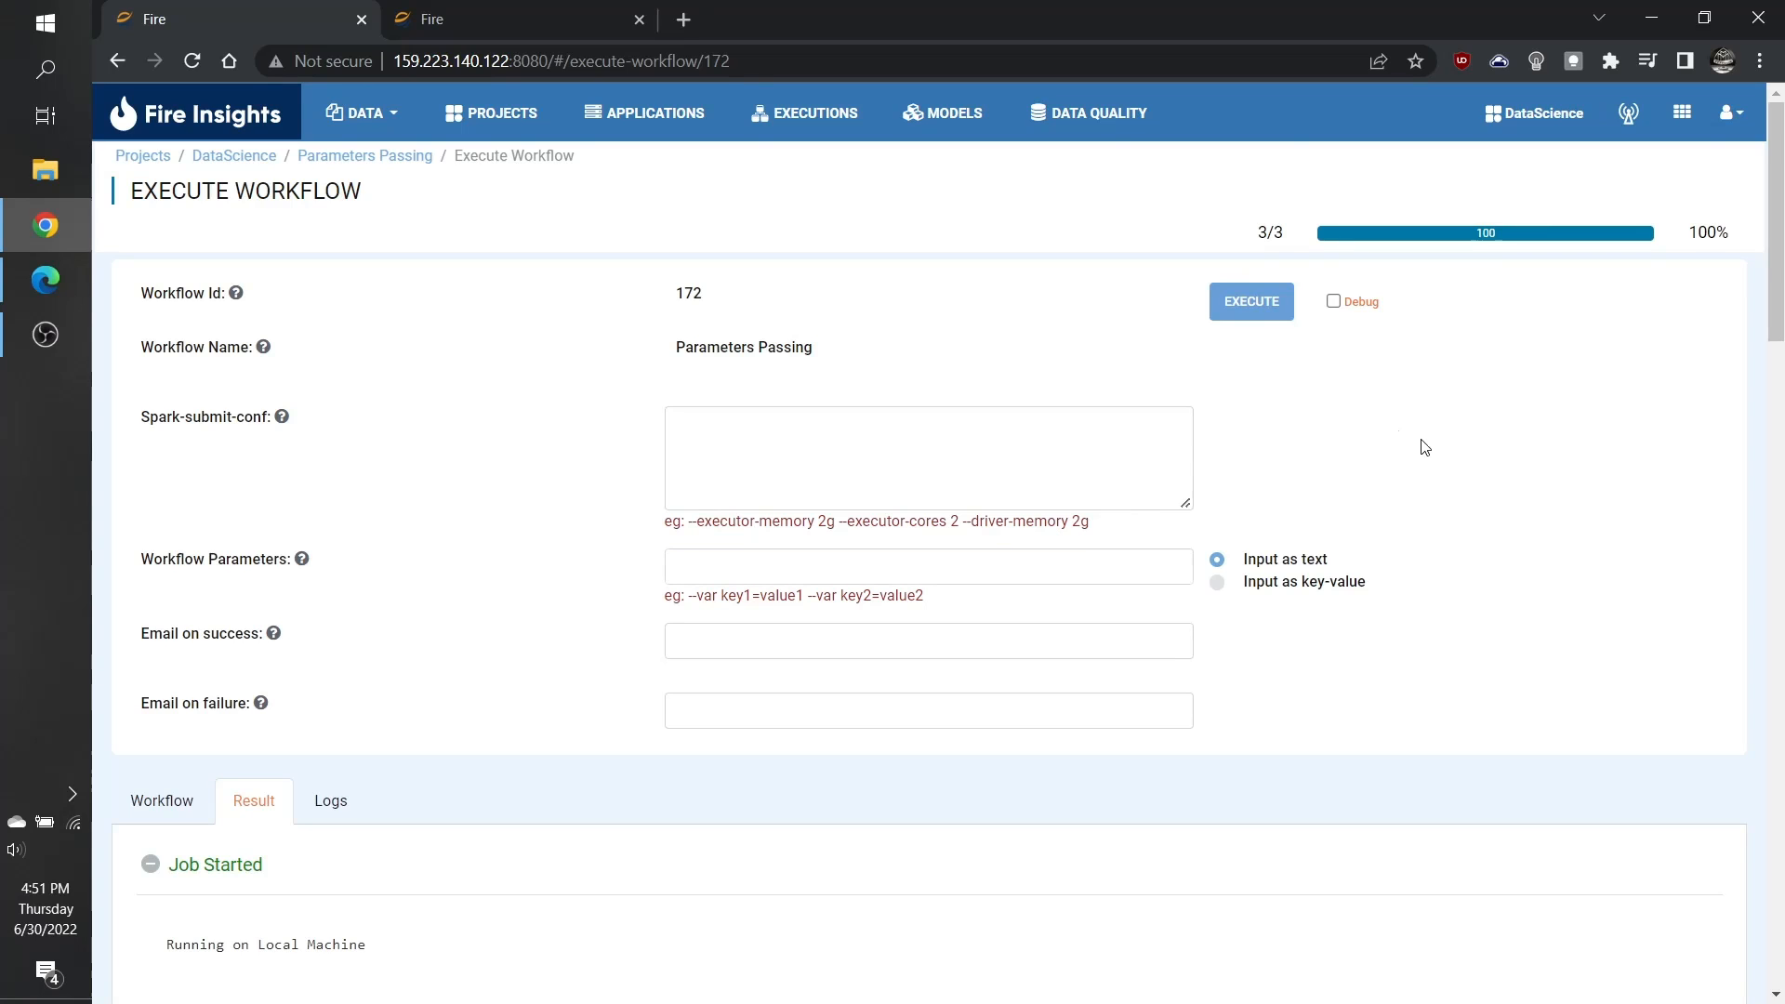
scroll(1423, 446, down, 20)
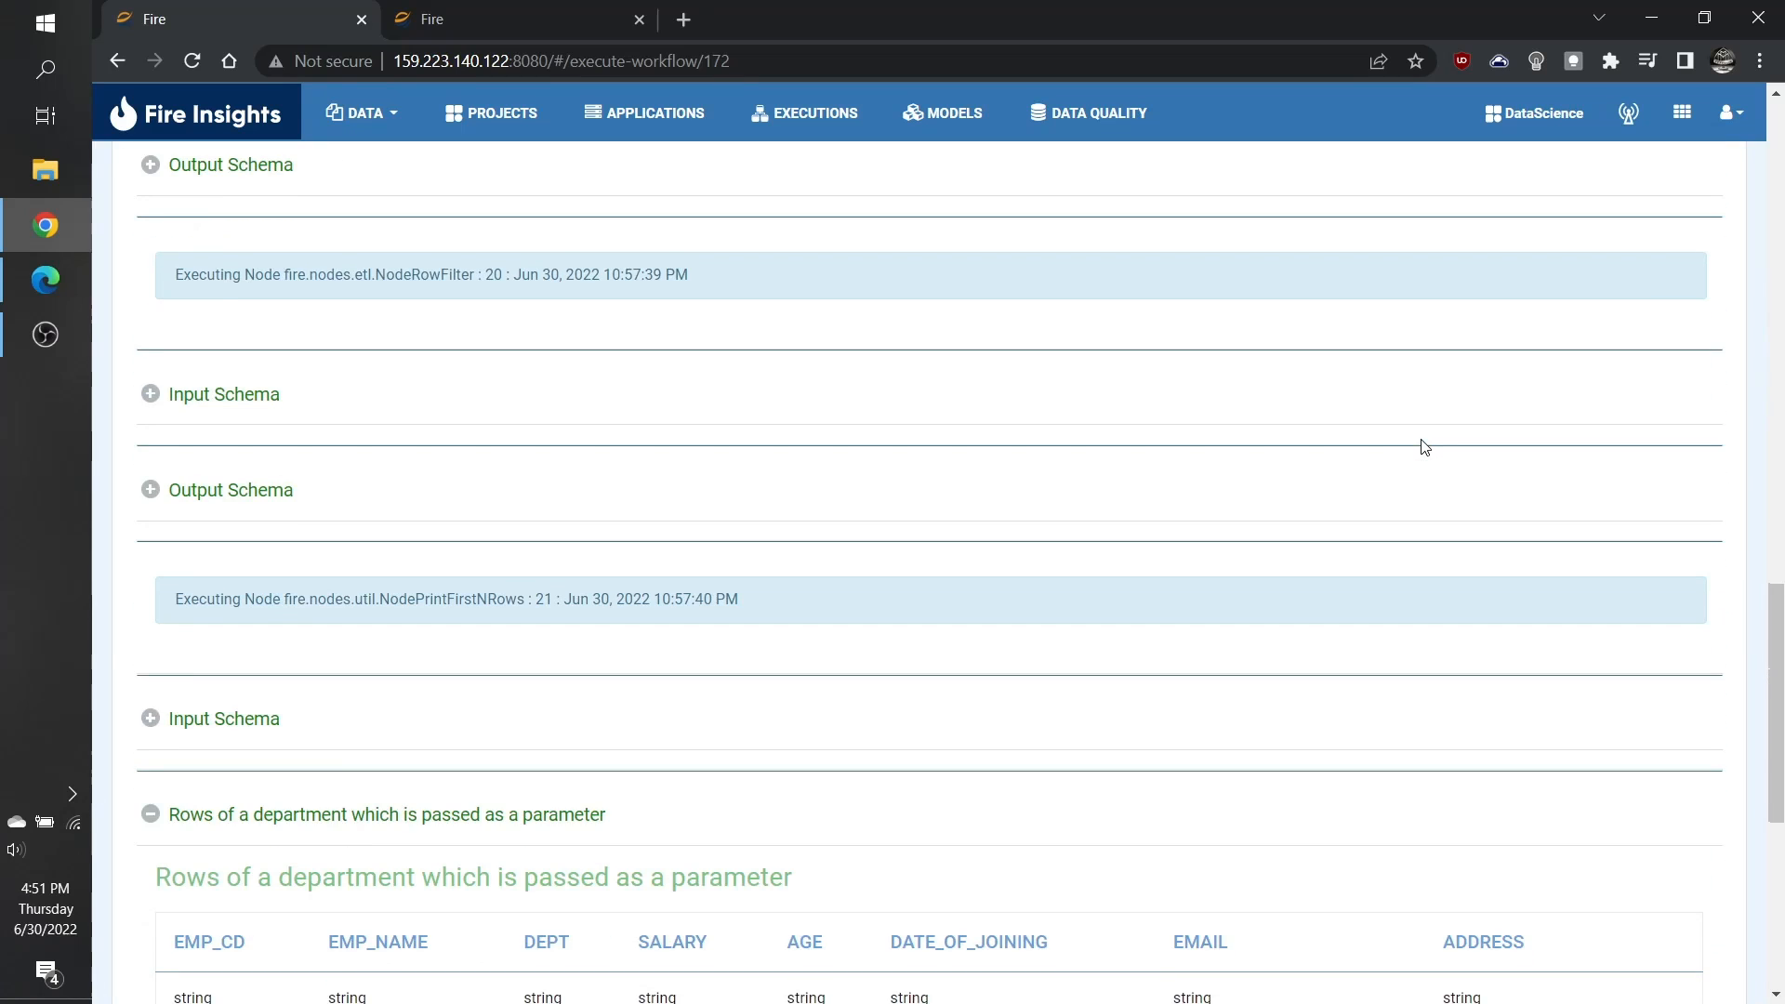
scroll(1423, 446, down, 6)
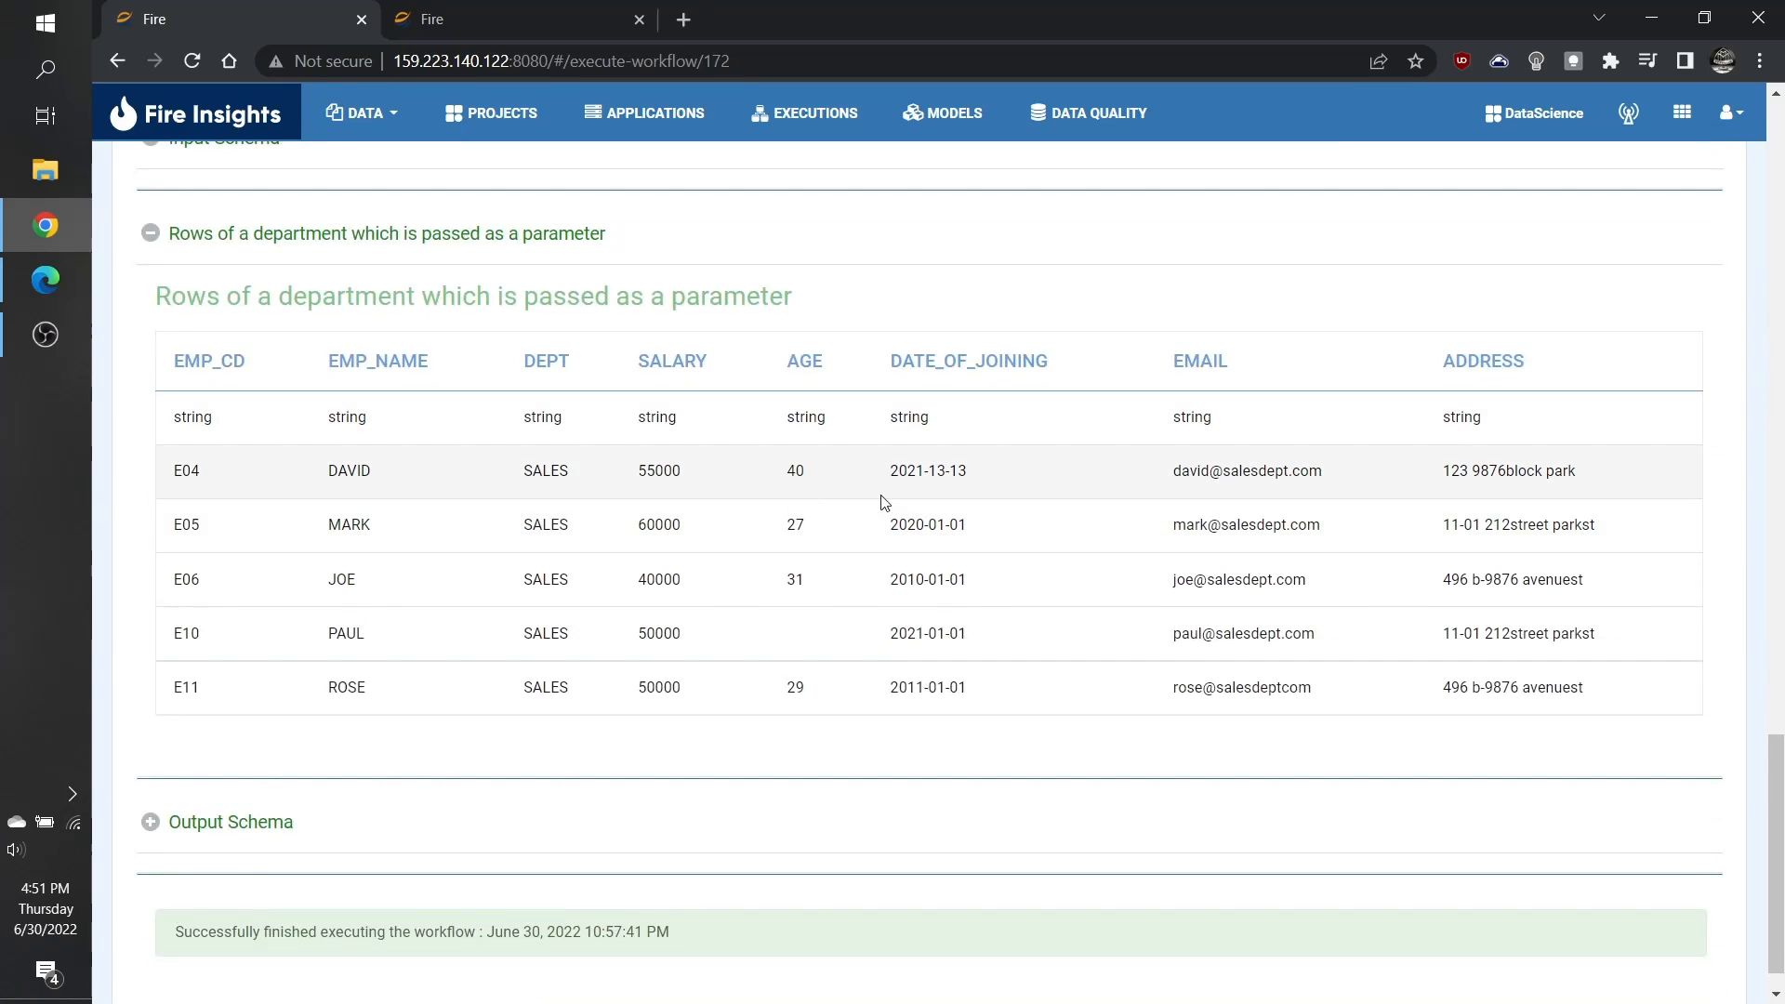
double_click(558, 471)
click(597, 480)
scroll(1014, 579, up, 1)
scroll(1014, 578, up, 15)
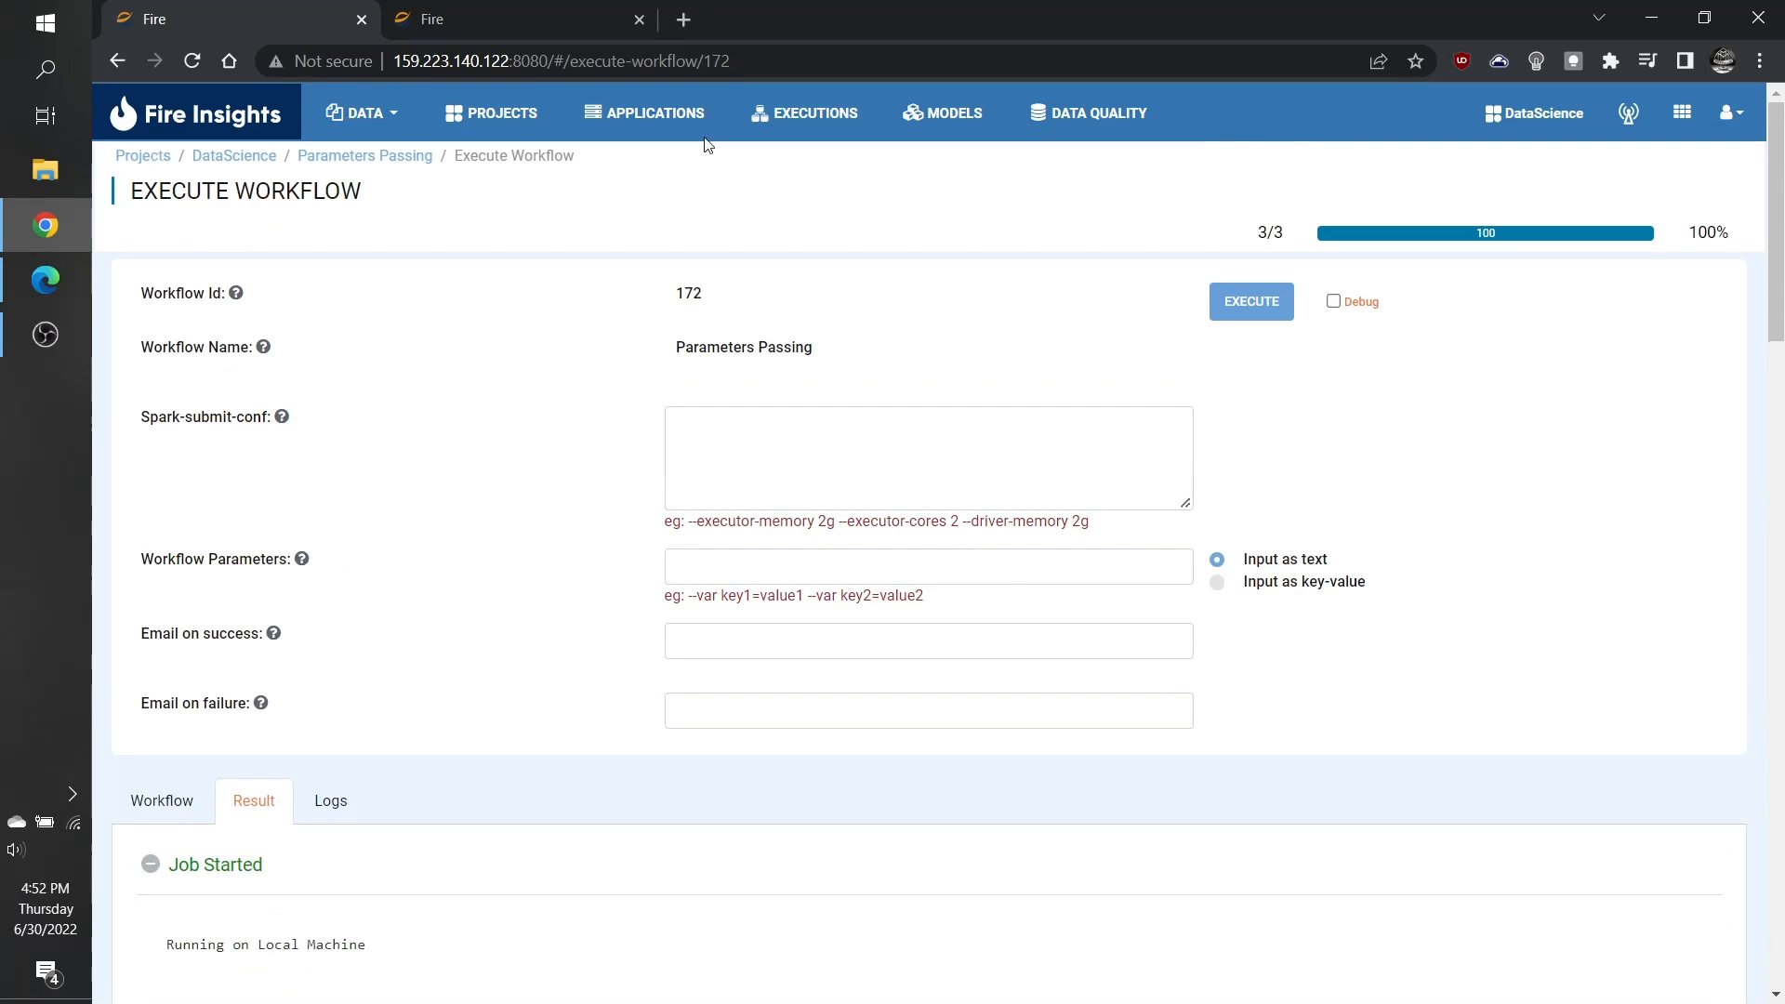
Step: Enter --var department_name=HR as text in the workflow parameters of the new execution
click(782, 567)
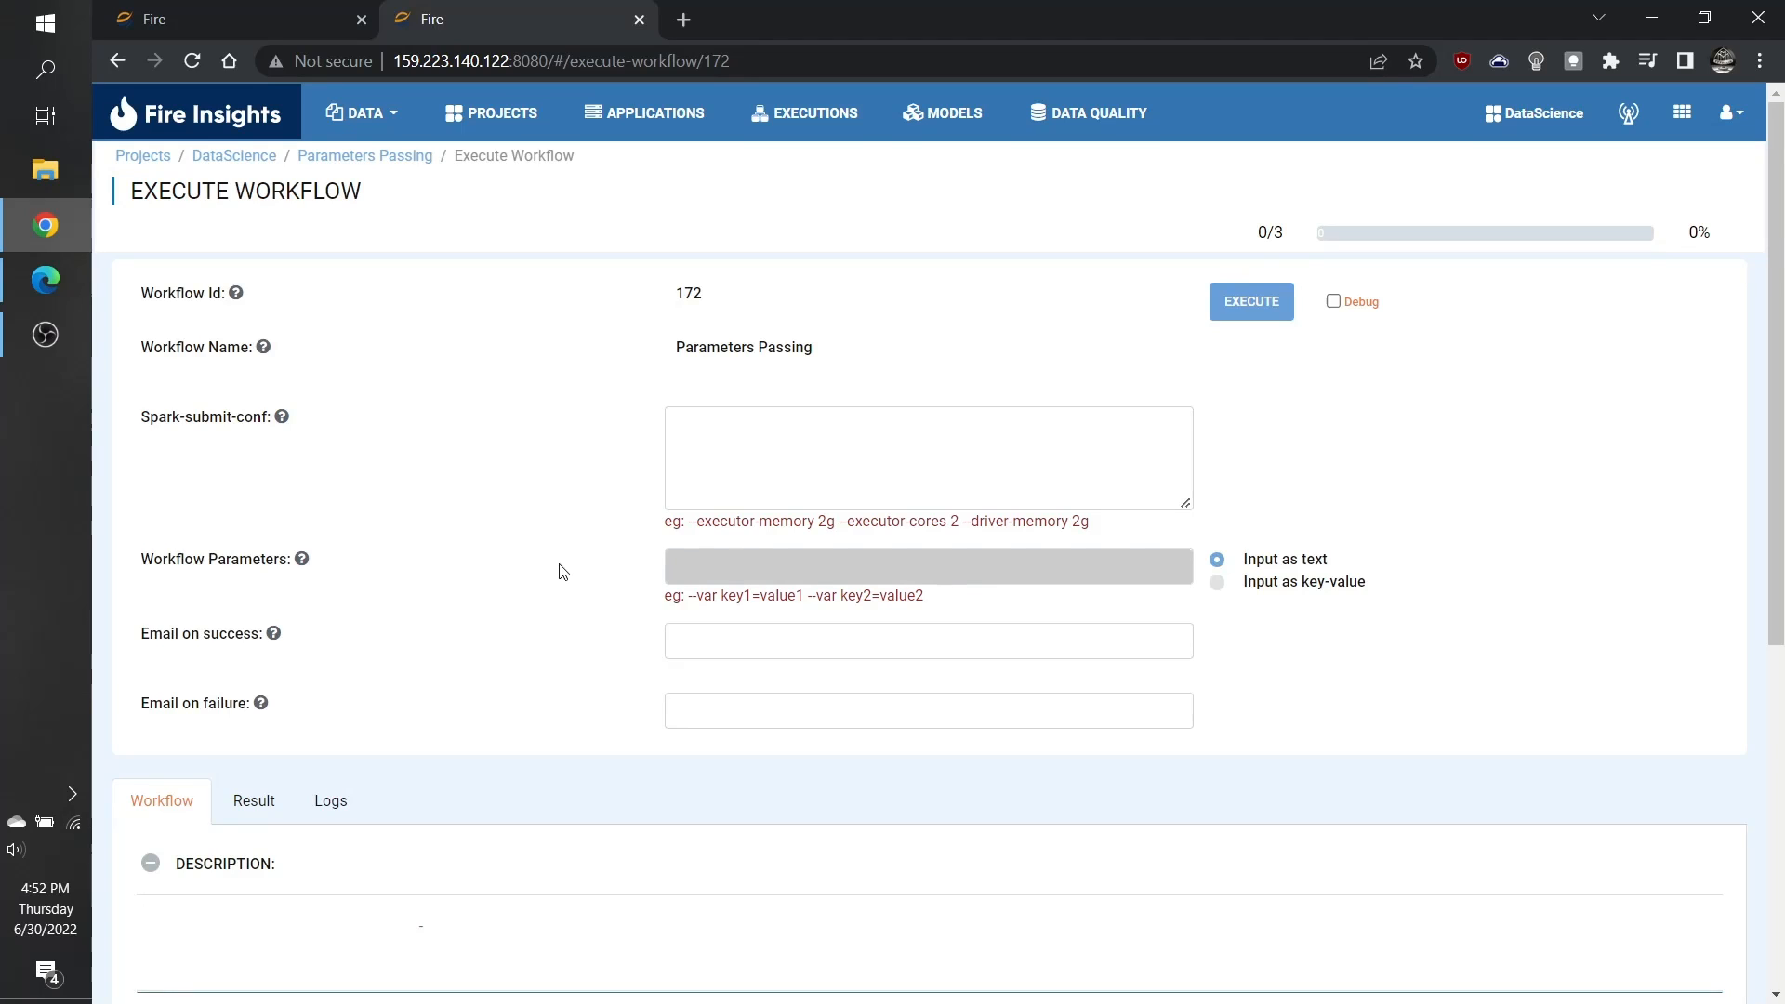
mouse_move(301, 563)
text(--var department_name=HR)
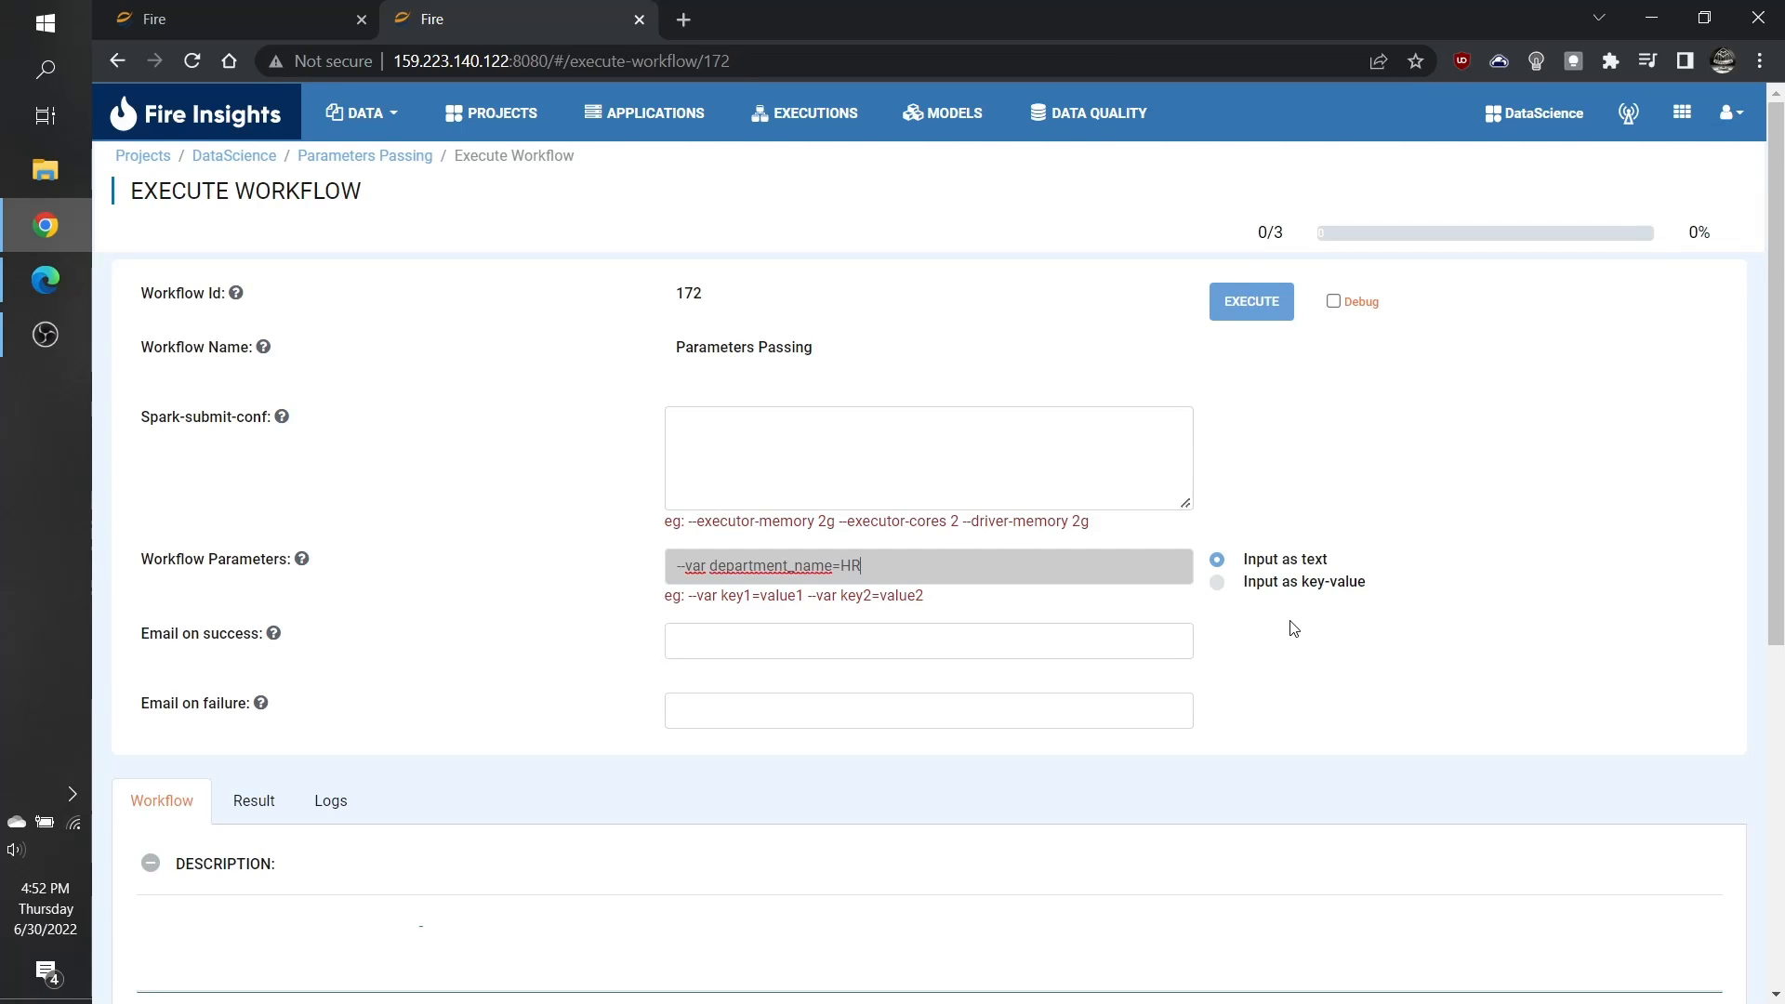
Step: Switch the workflow parameters to key-value input and set department_name to HR
click(1217, 586)
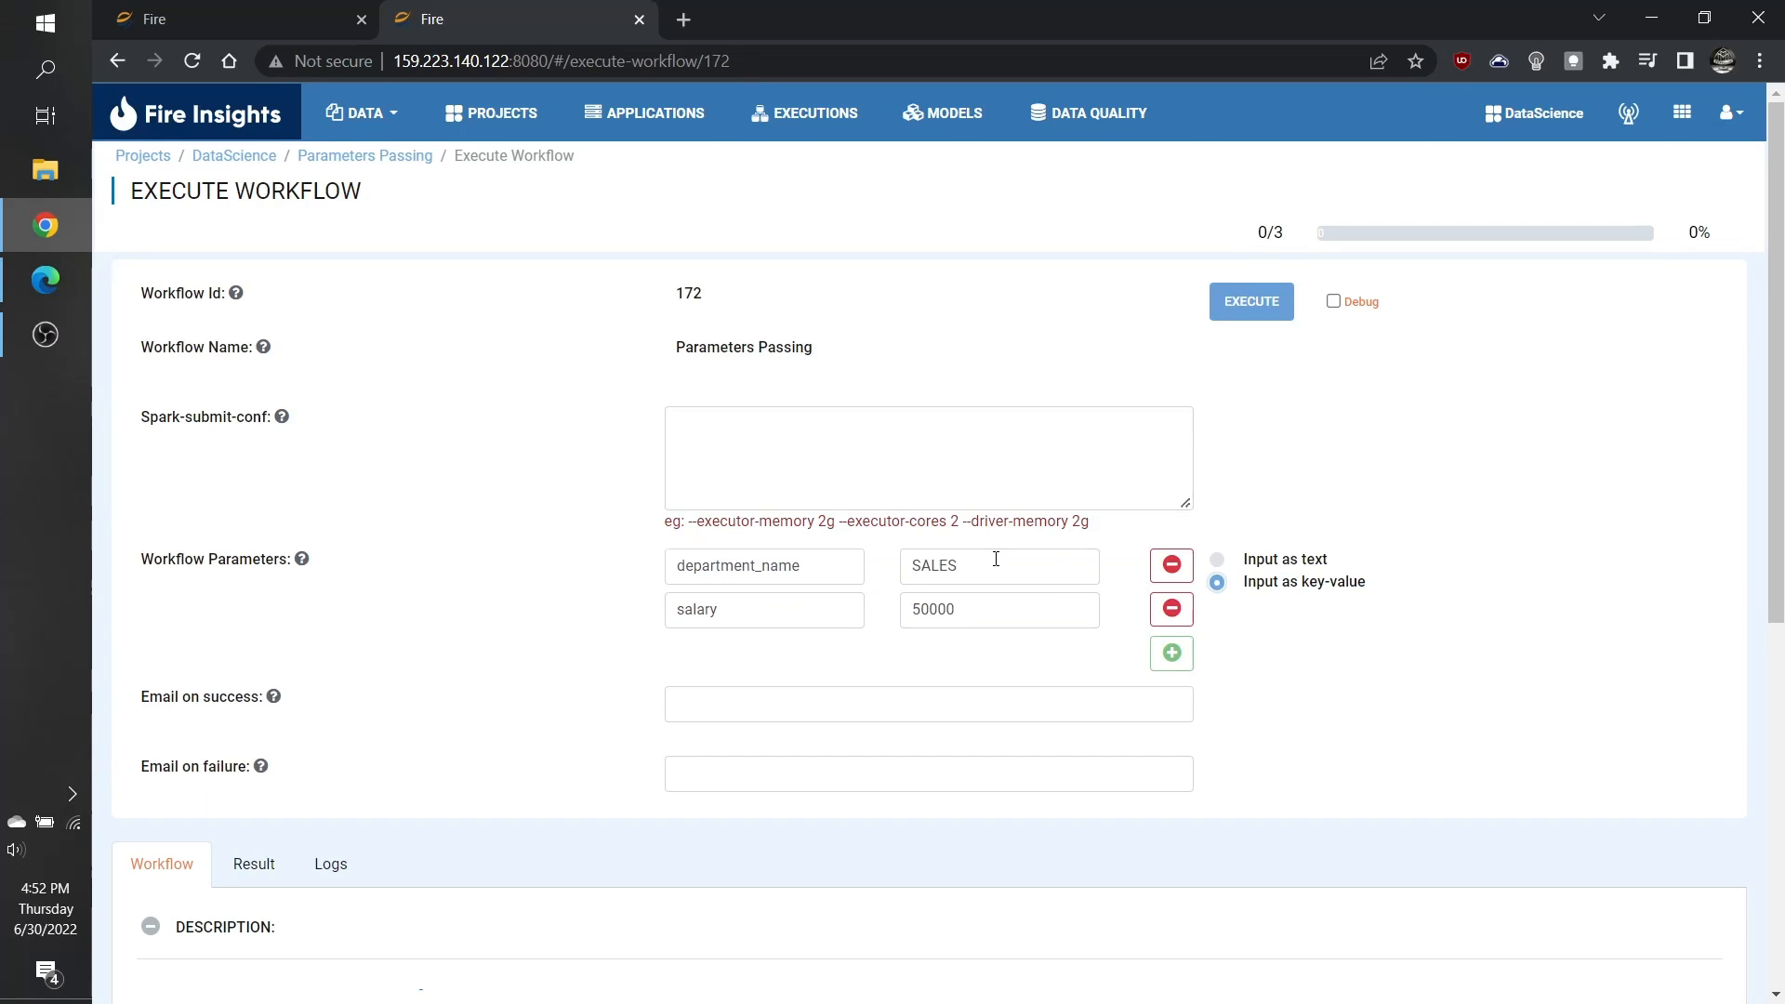
click(845, 567)
click(827, 610)
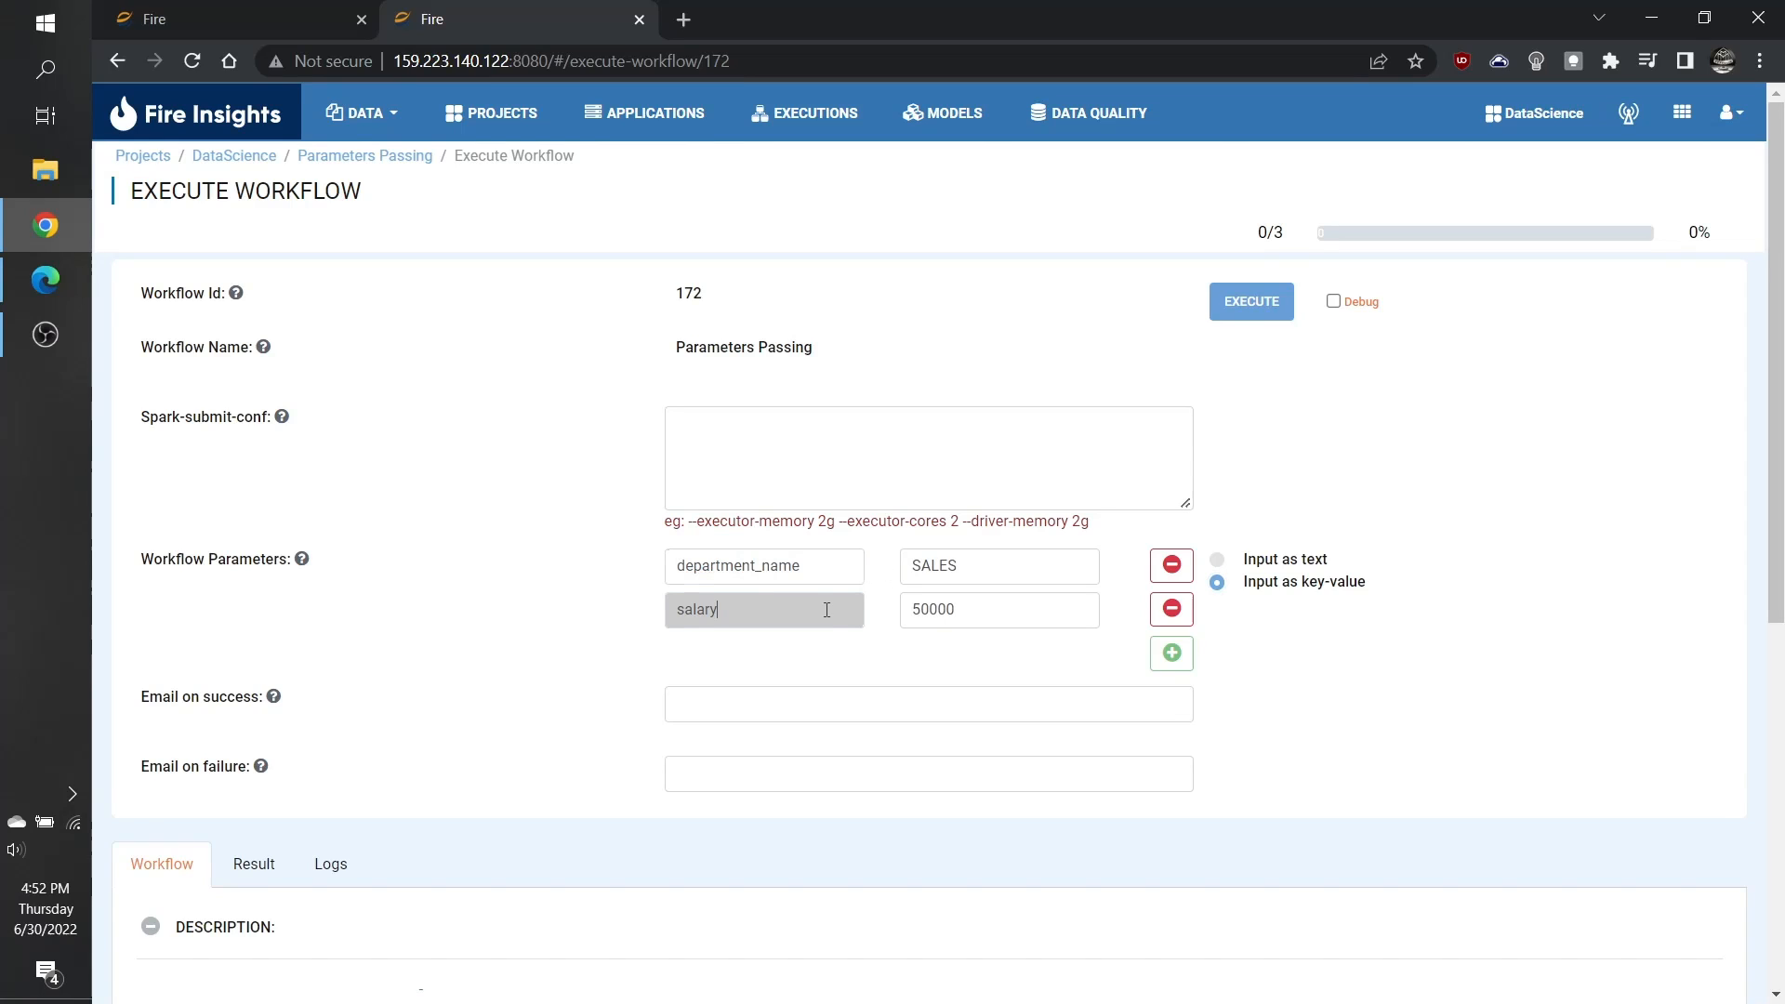
click(1049, 568)
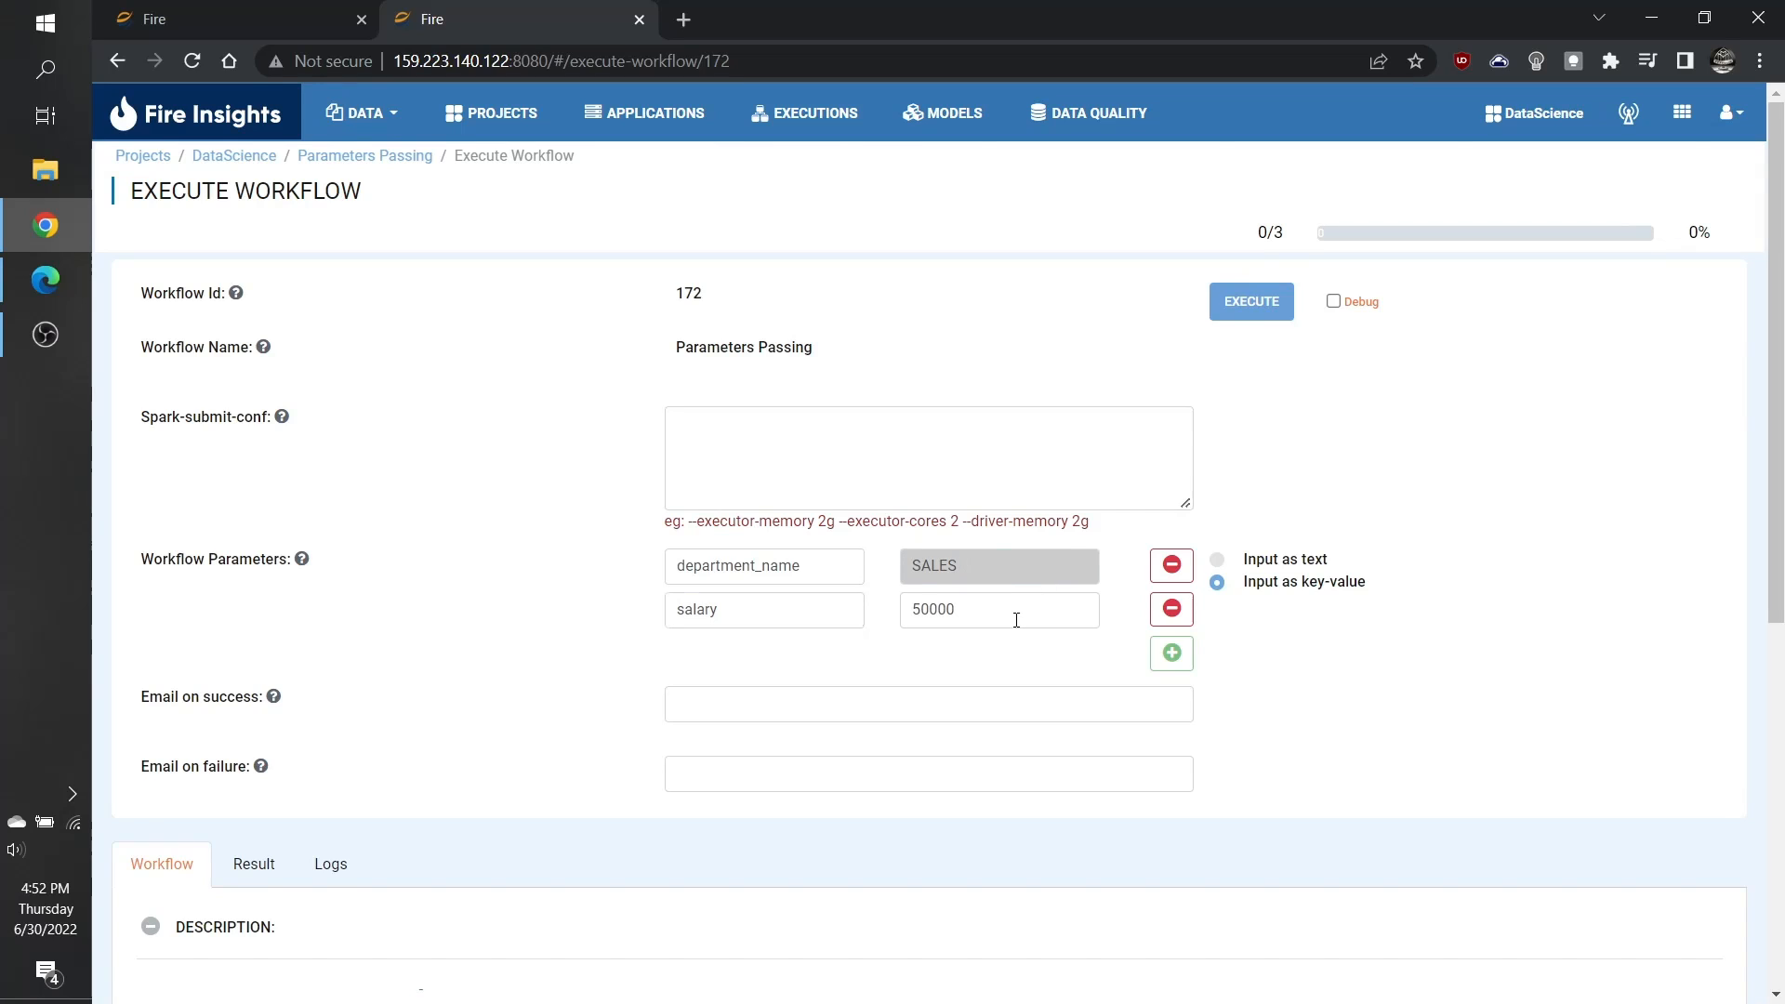
key(BackSpace)
key(BackSpace)
key(BackSpace)
key(BackSpace)
key(BackSpace)
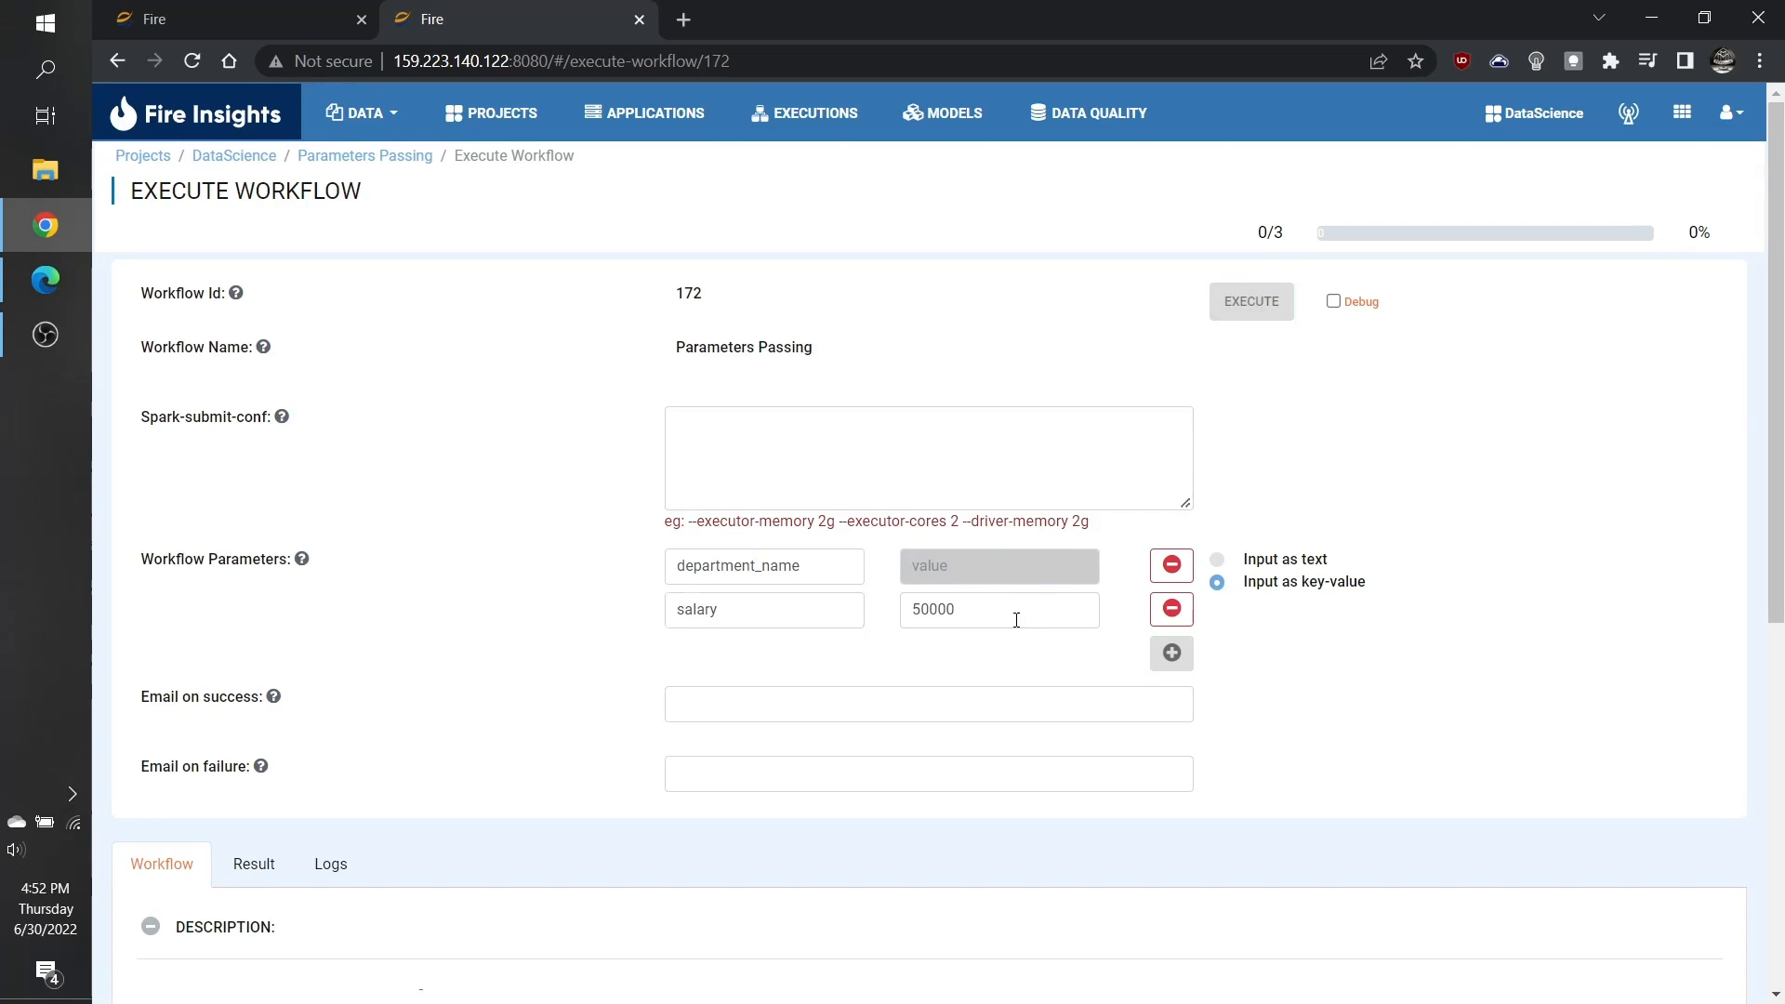
text(HR)
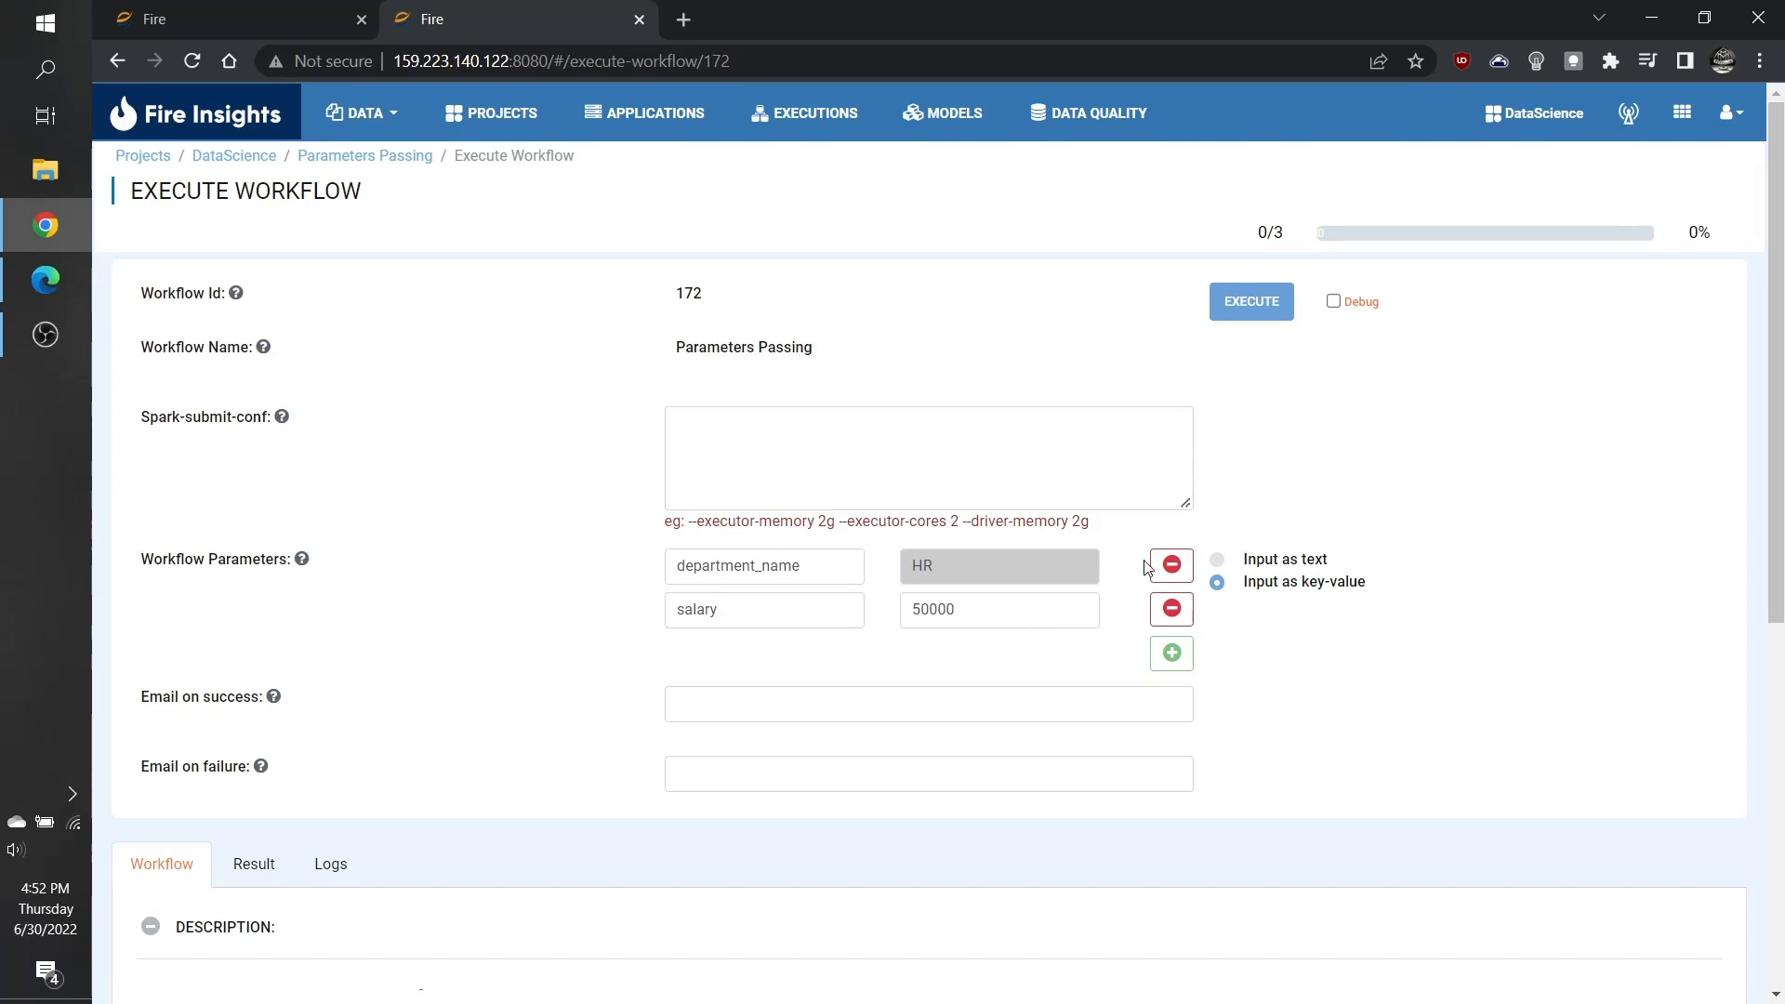
click(1335, 478)
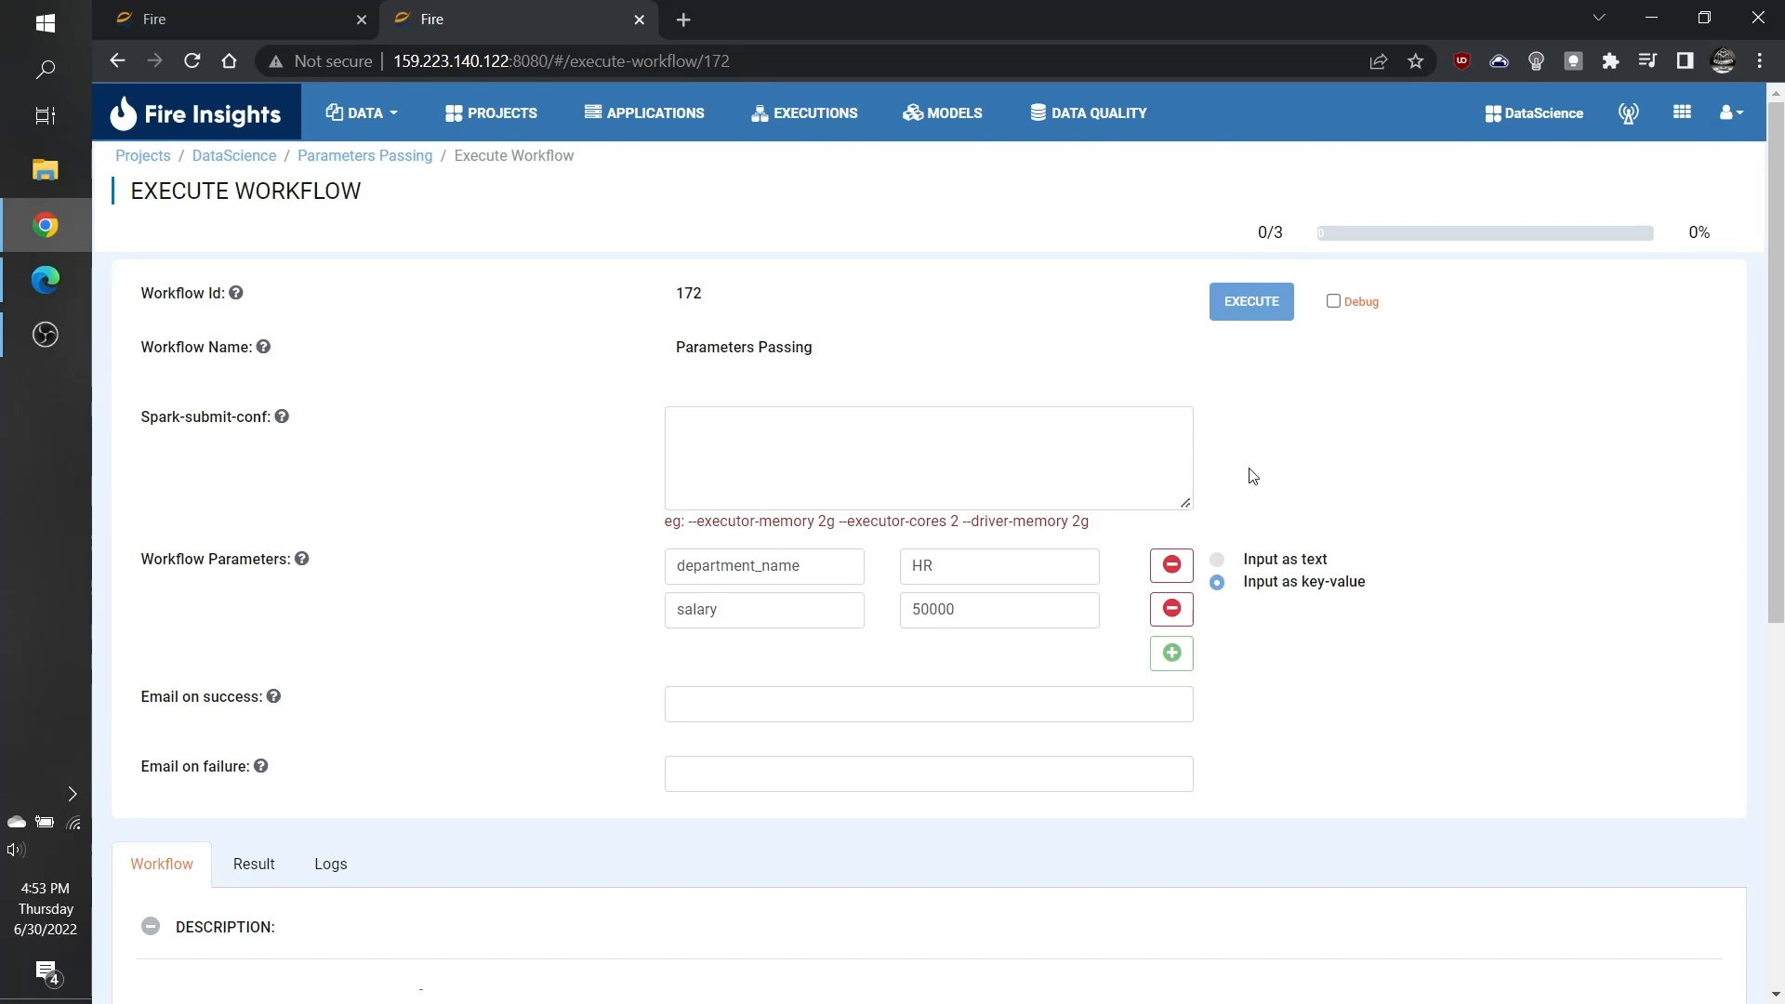
Step: Execute the workflow with the HR parameter and check the DEPT column of the resulting rows
click(1246, 314)
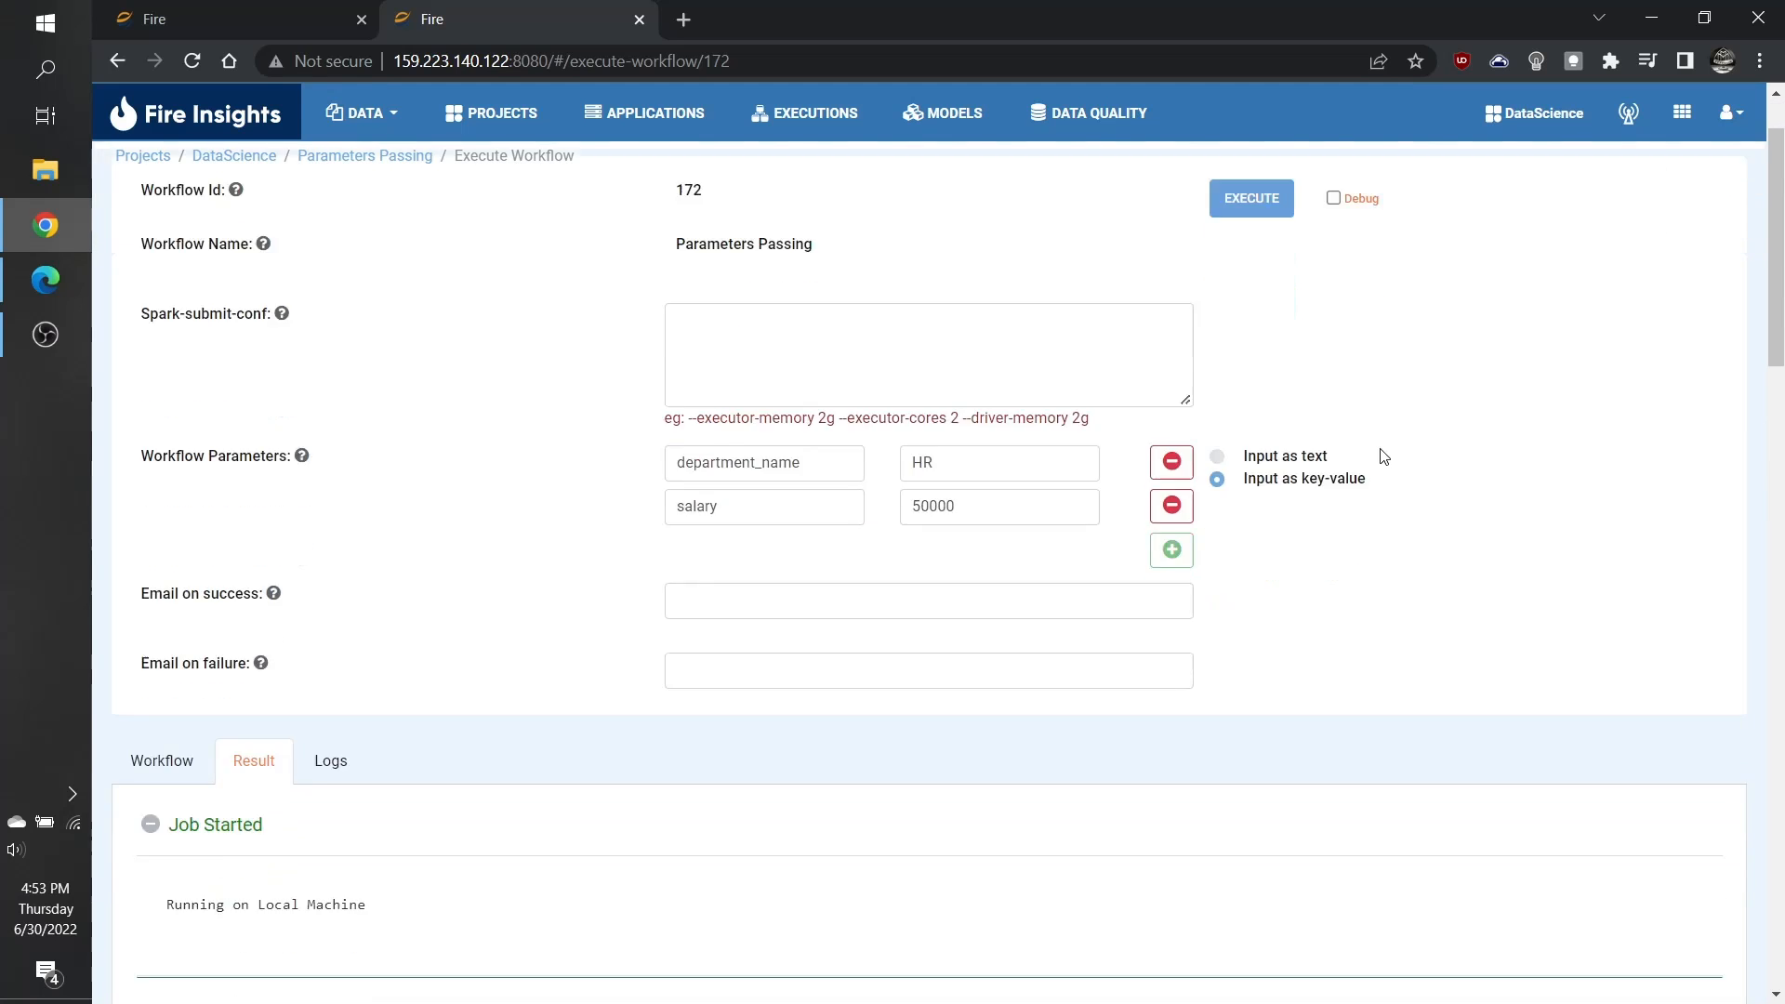
scroll(1382, 455, down, 15)
scroll(1382, 456, down, 6)
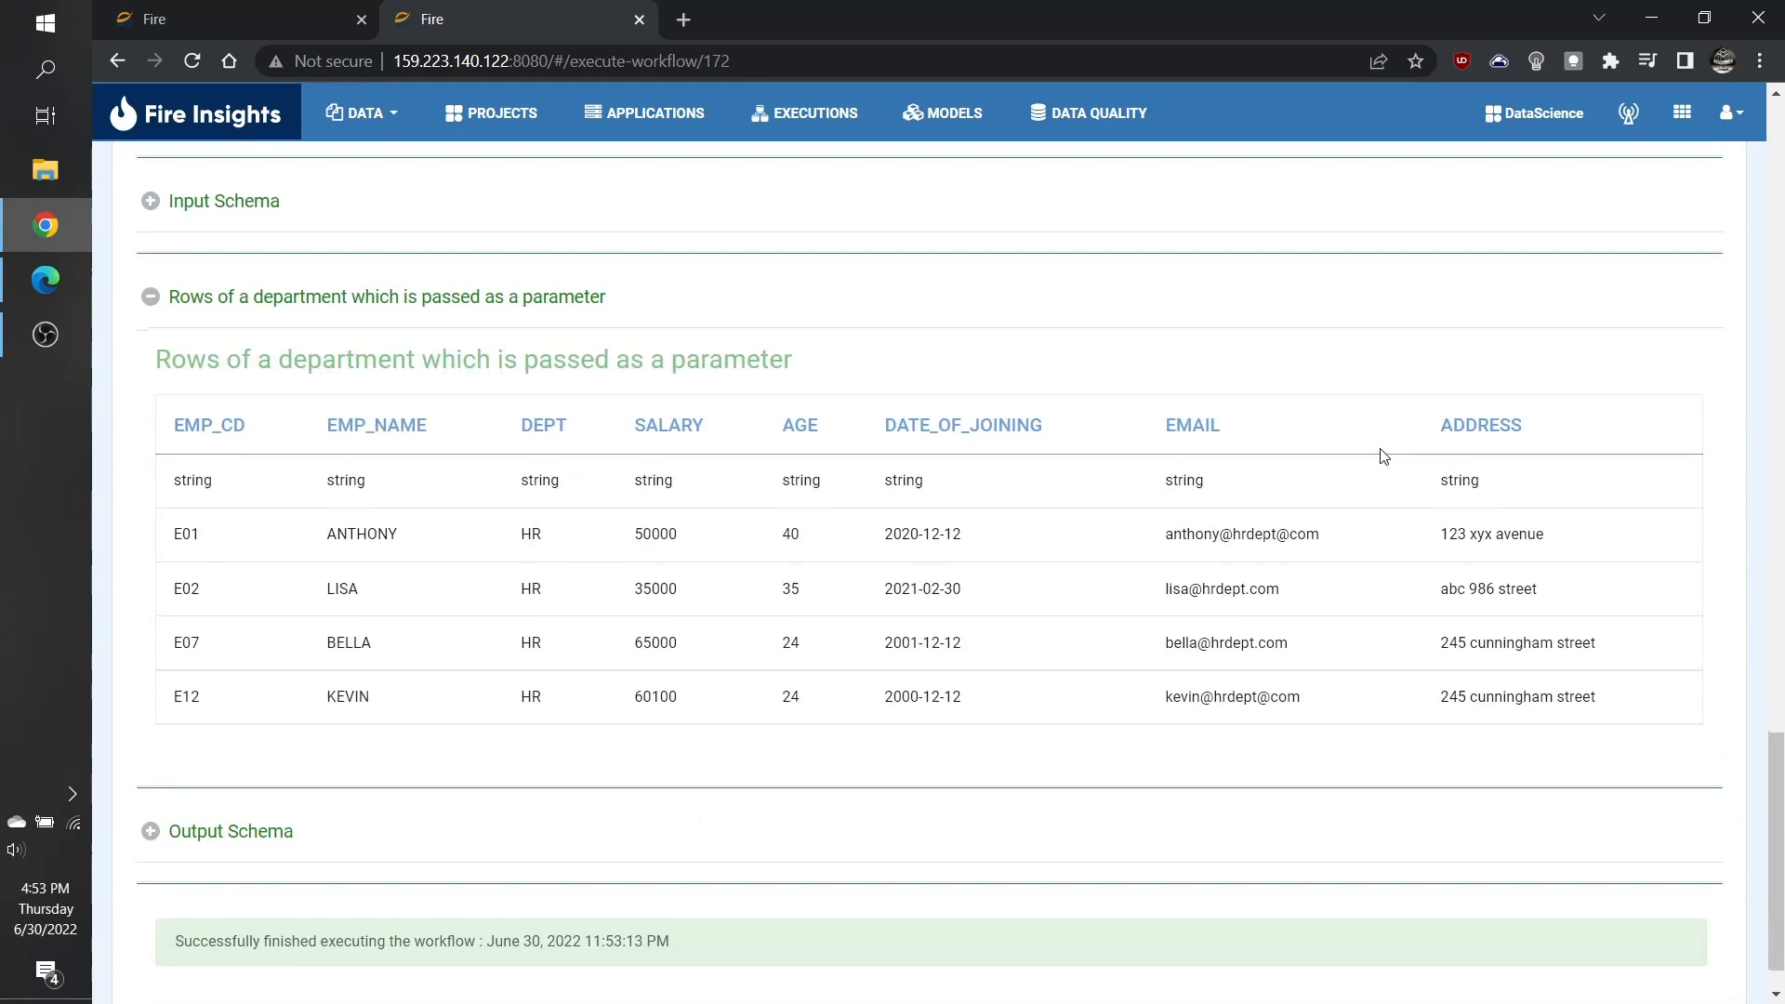
double_click(535, 534)
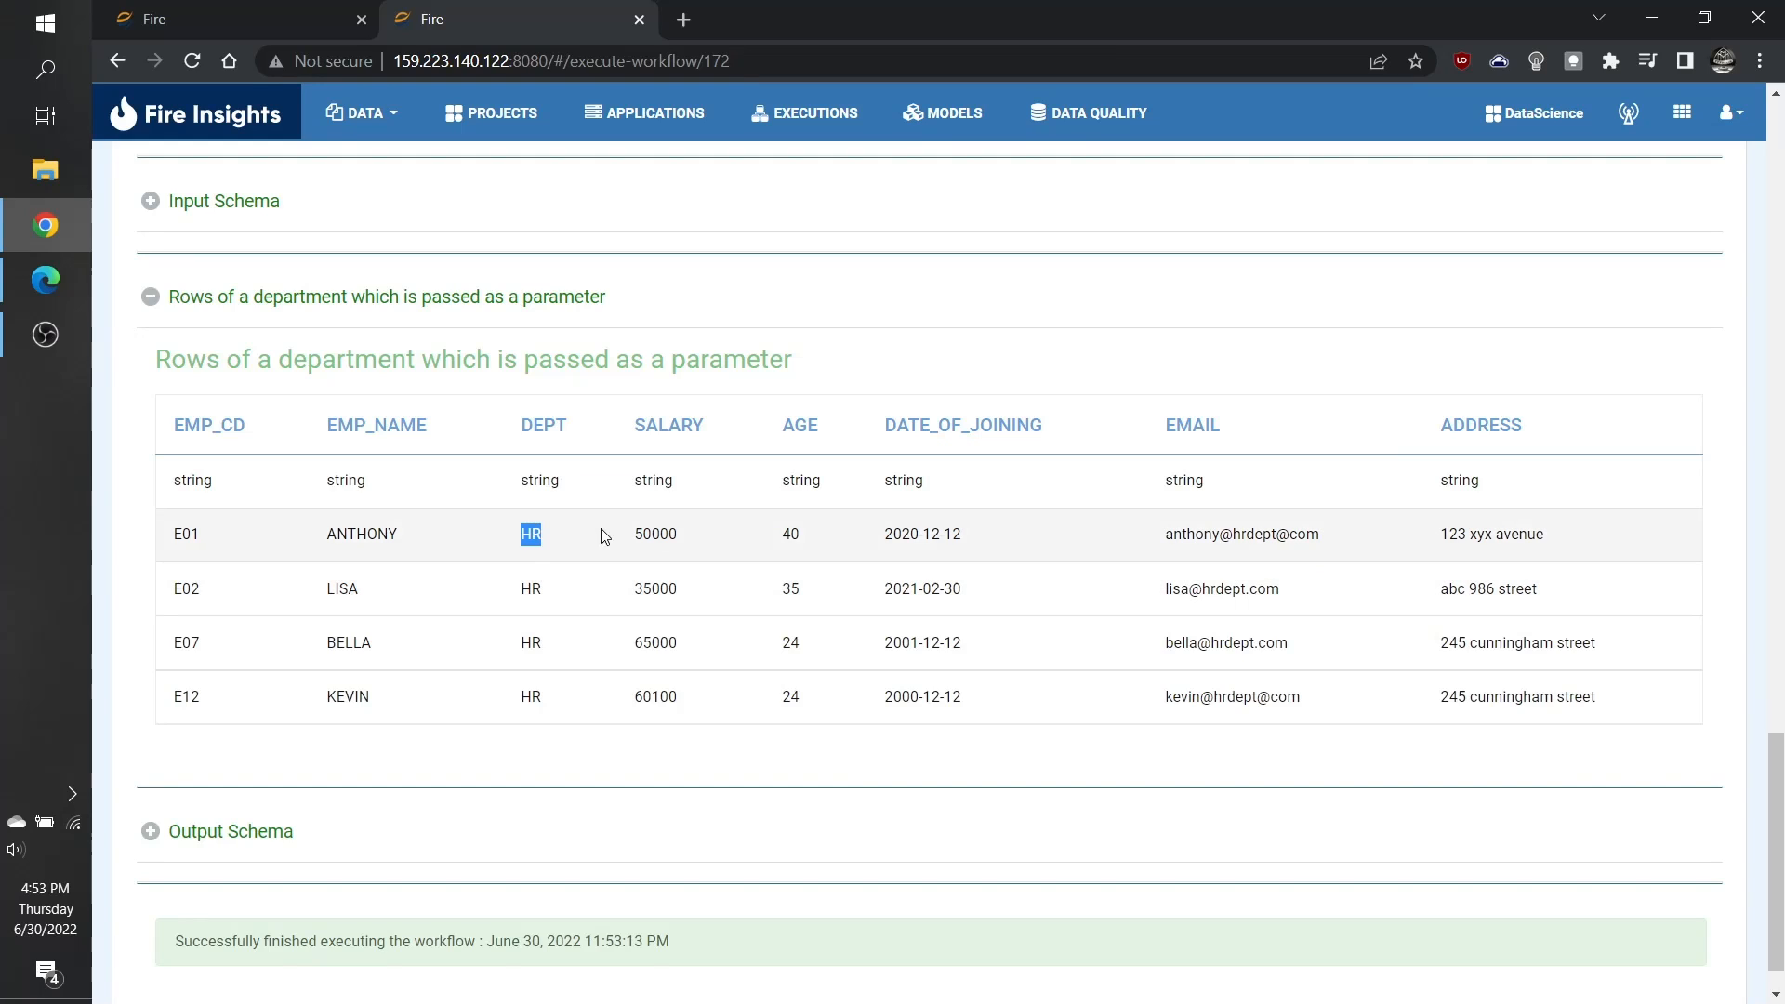